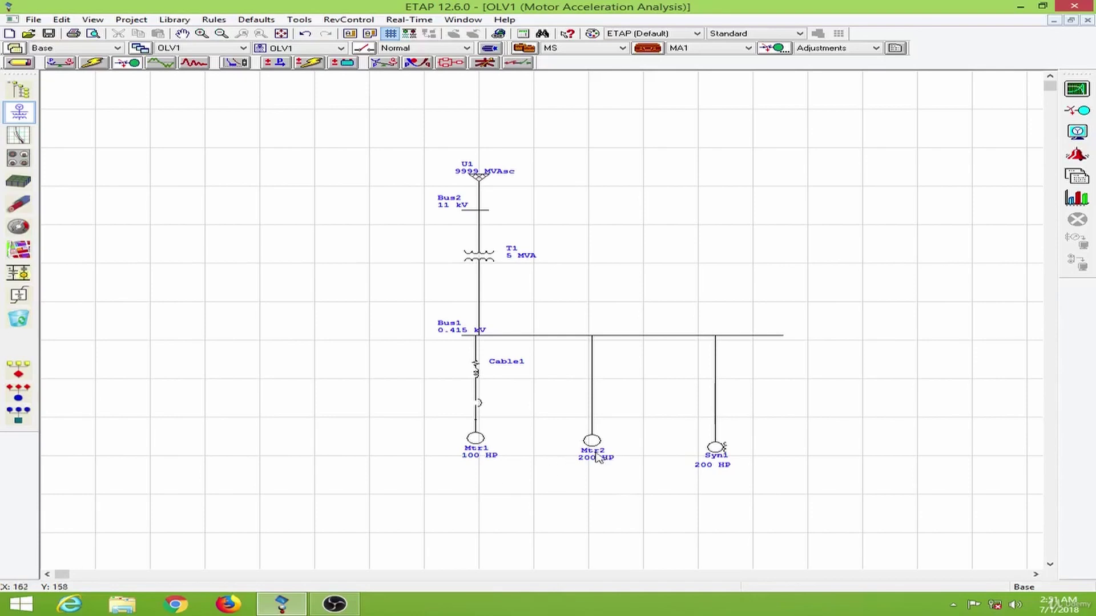
Step: Box-select Mtr1 with Cable1 and CB1, then switch the one-line diagram to Edit Mode
left_click_drag(533, 465, 399, 353)
left_click(19, 63)
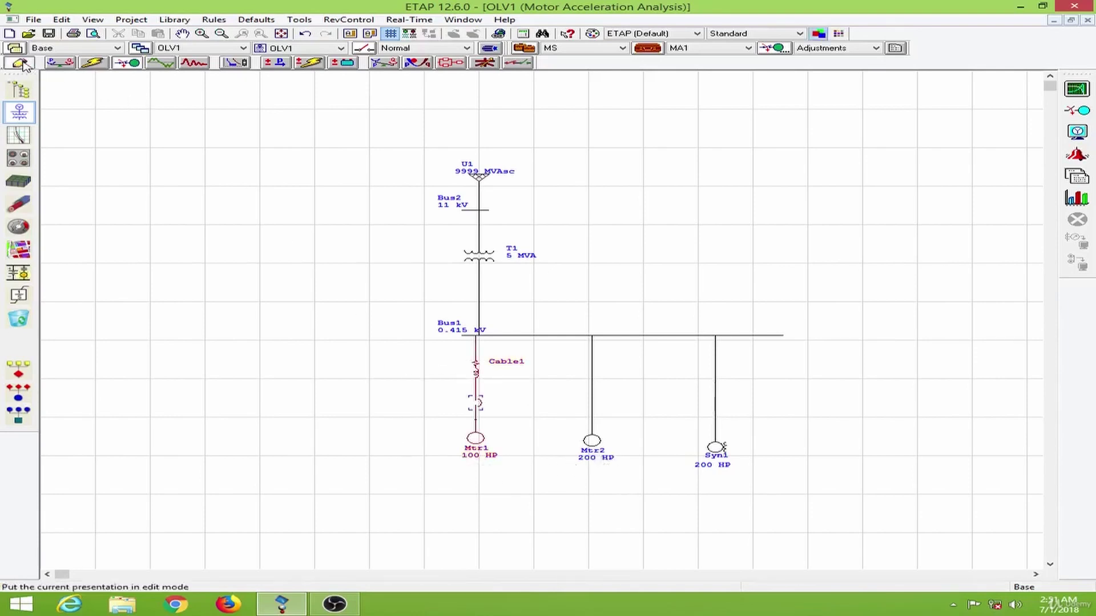
Step: Delete the selected Mtr1 branch and the Syn1 motor from Bus1
key("Delete")
left_click_drag(755, 503, 675, 359)
key("Delete")
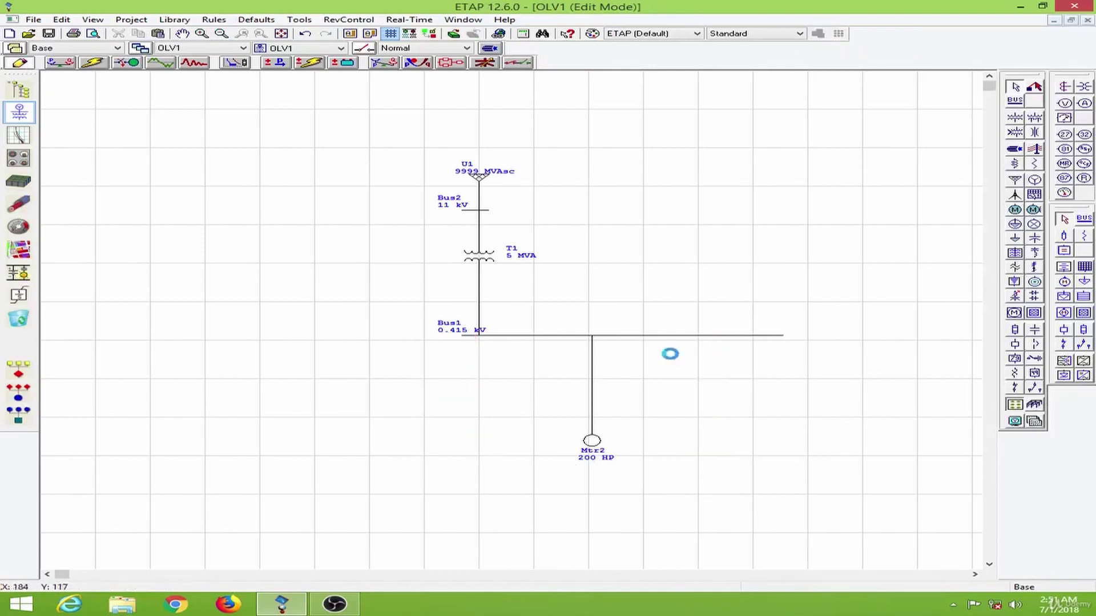
Step: Copy Mtr2 and paste it as Mtr4, connected to Bus1 beside Mtr2
left_click_drag(568, 437, 627, 463)
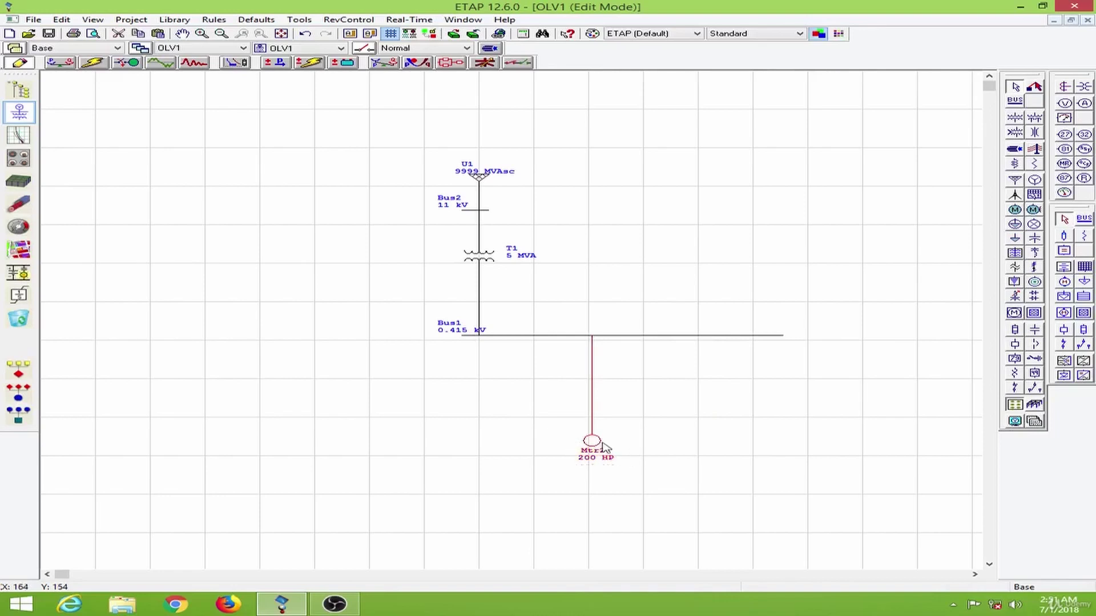
right_click(603, 447)
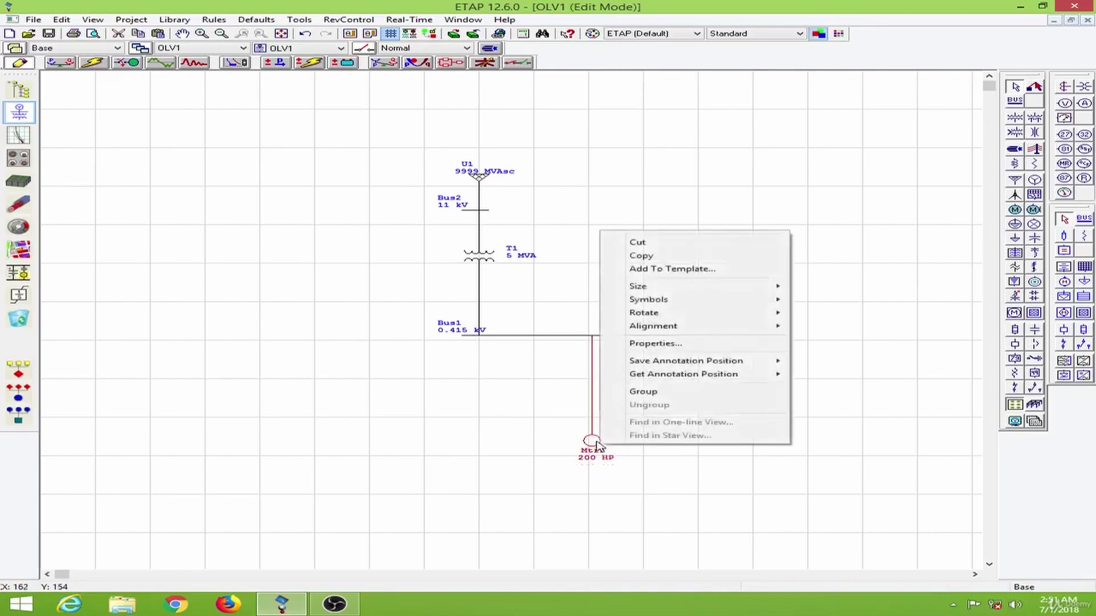
left_click(665, 259)
right_click(344, 369)
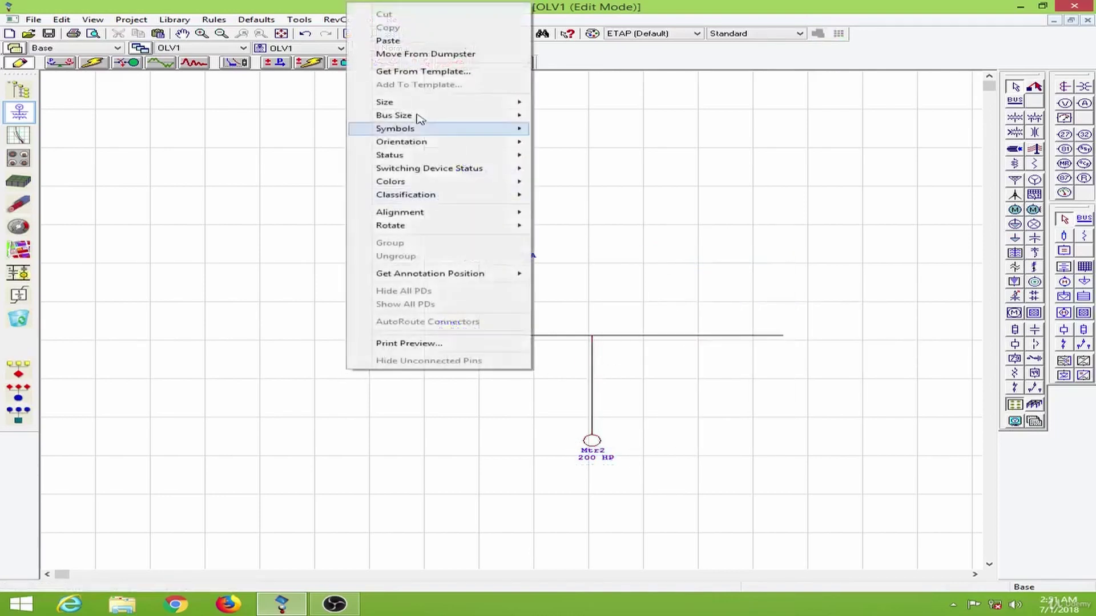
left_click(388, 40)
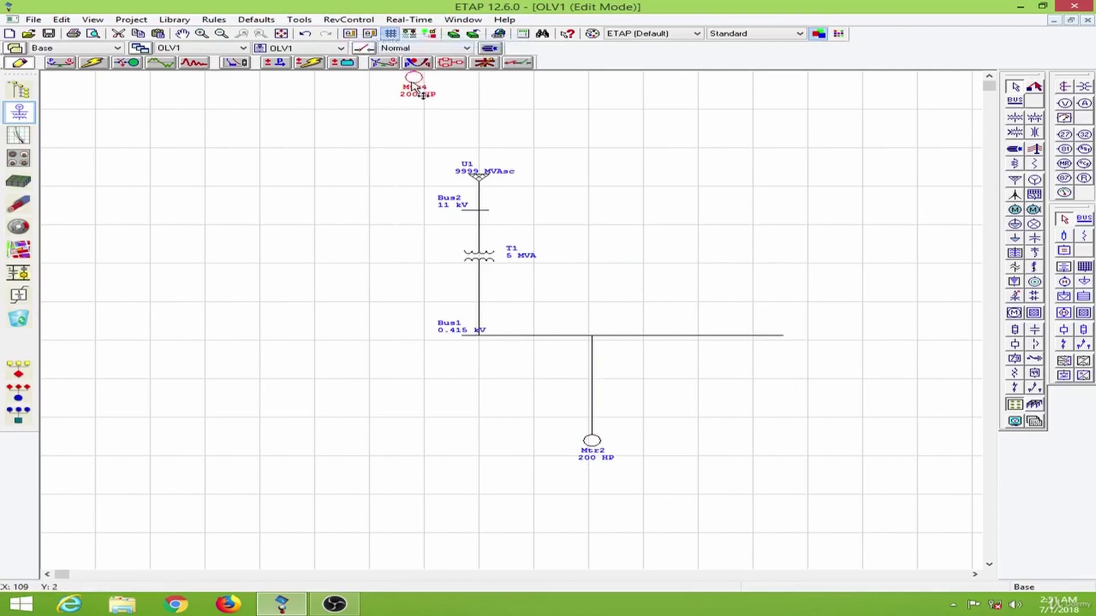
mouse_move(419, 86)
left_mouse_down()
mouse_move(547, 228)
mouse_move(724, 473)
mouse_move(699, 440)
mouse_move(702, 336)
left_mouse_up()
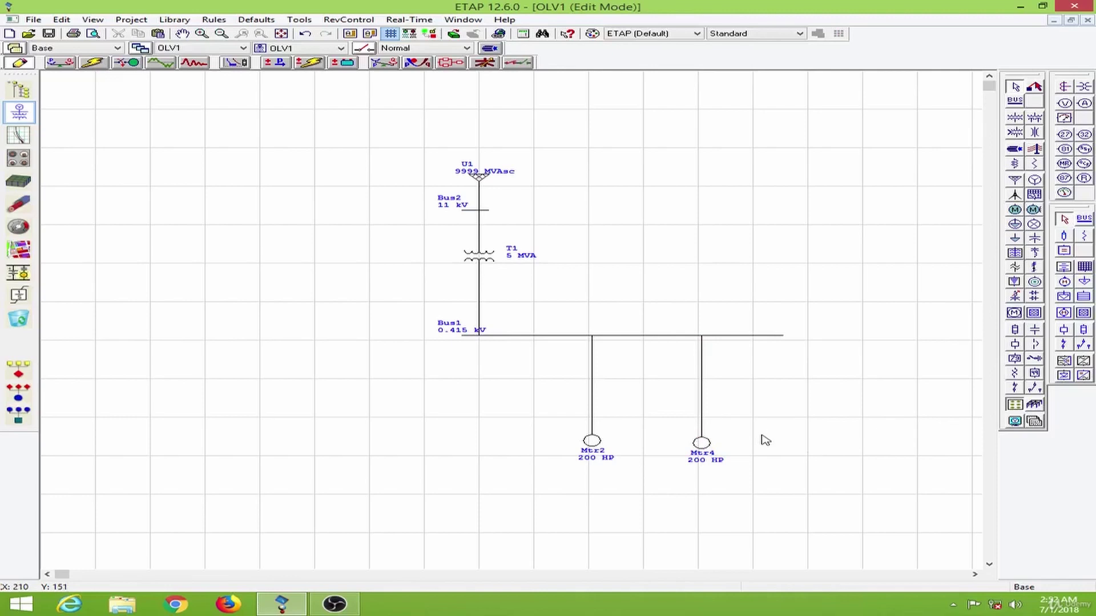
Step: Set Mtr4's starting device type to Auto-xfmr, defaulting to a 65% tap removed at 95% speed
double_click(700, 443)
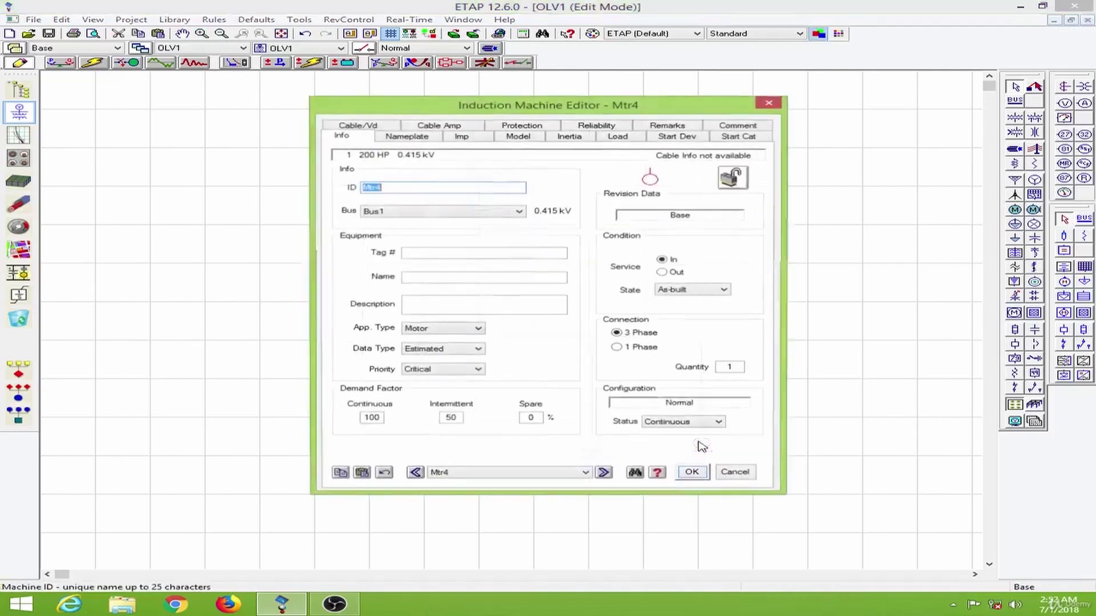
left_click(695, 142)
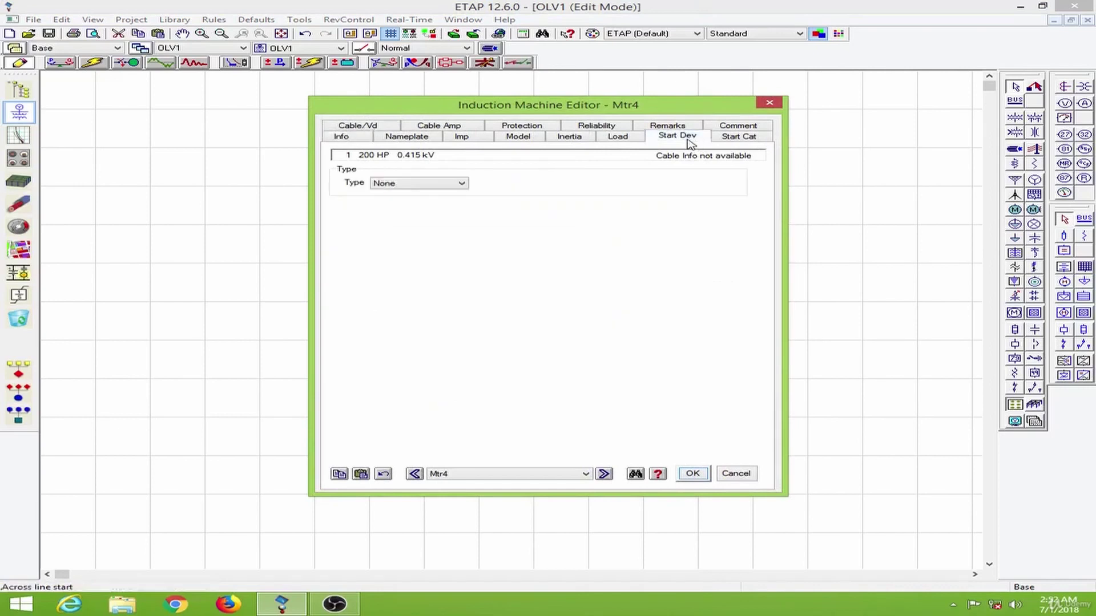
left_click(428, 184)
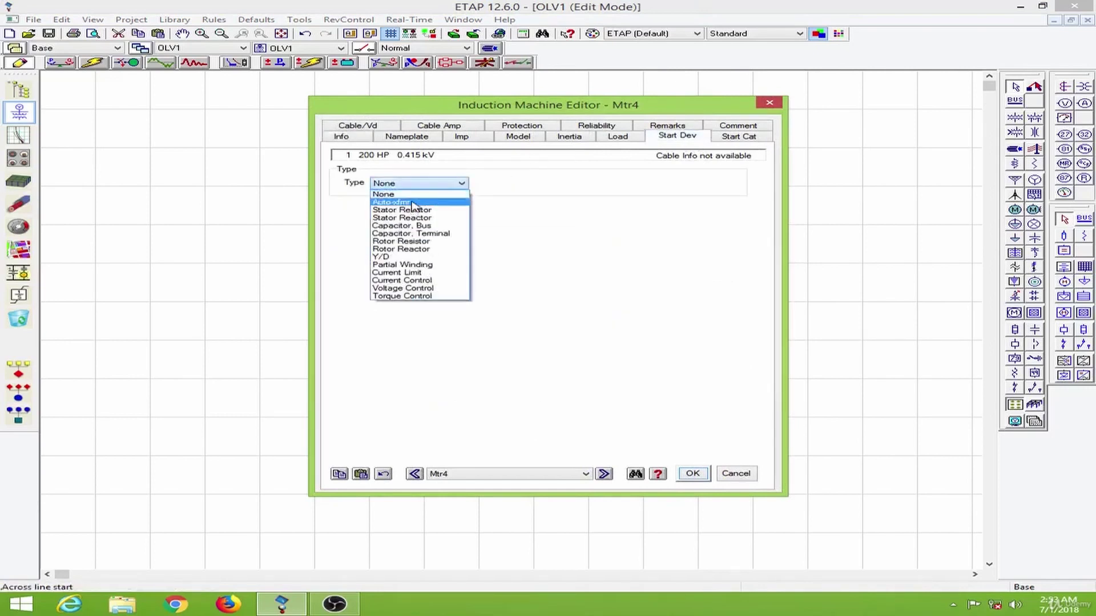
left_click(414, 203)
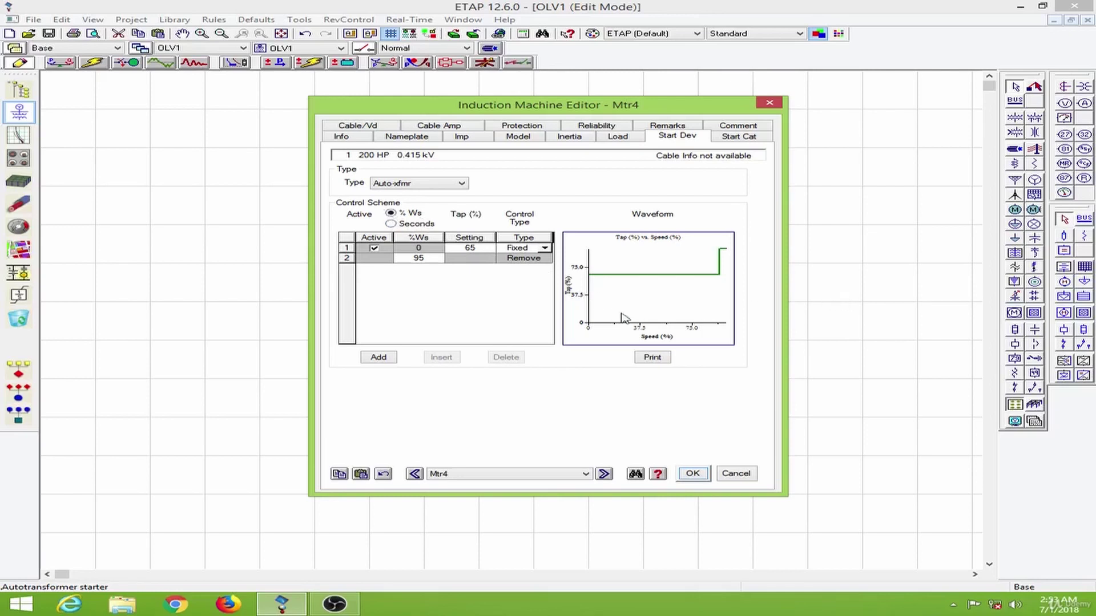
Step: Switch the starter control to Seconds, add two rows, and set row 2 to 80% at 1 s
left_click(391, 225)
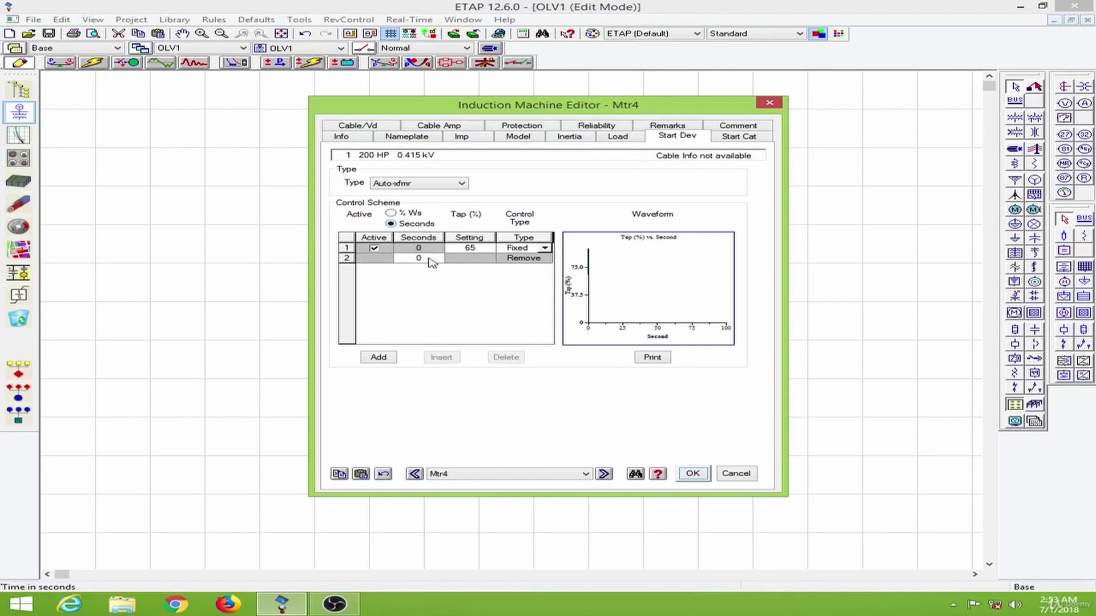
left_click(380, 358)
left_click(380, 358)
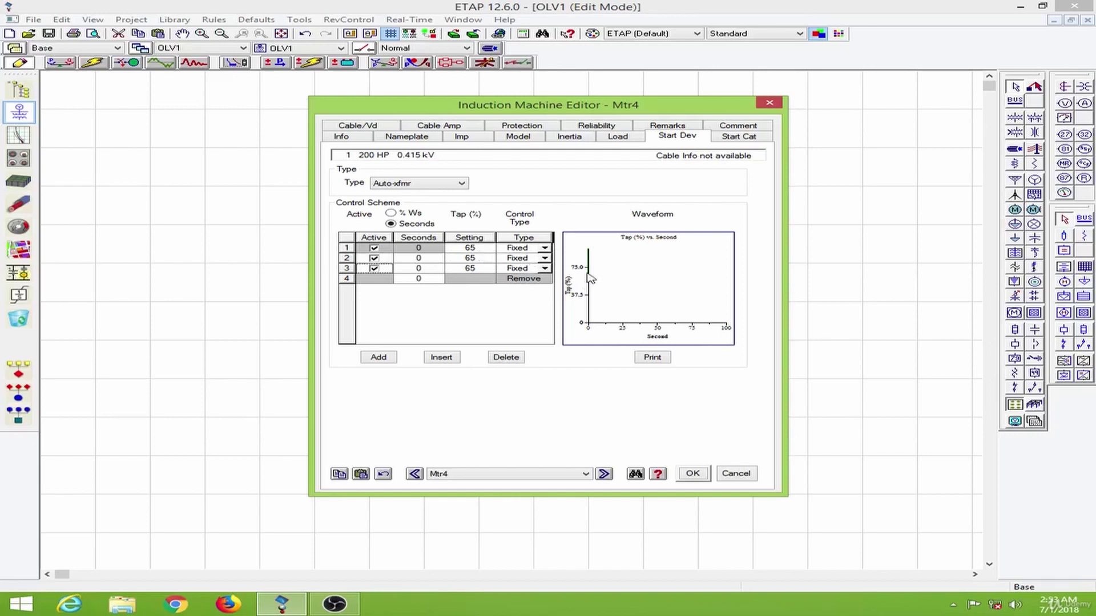
left_click(432, 260)
type("1")
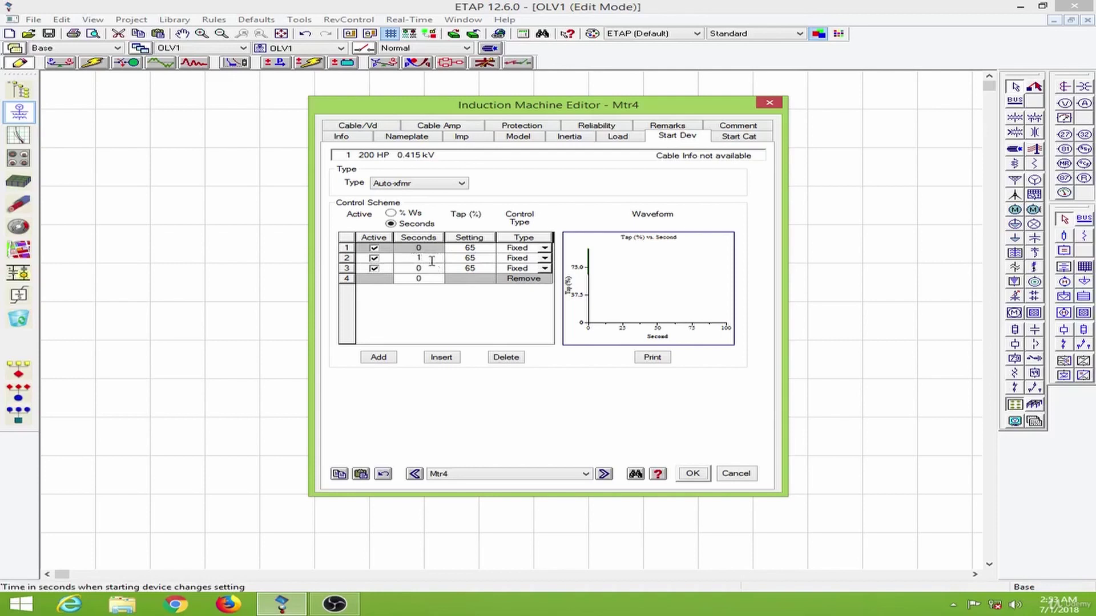
left_click(473, 258)
type("80")
left_click(500, 316)
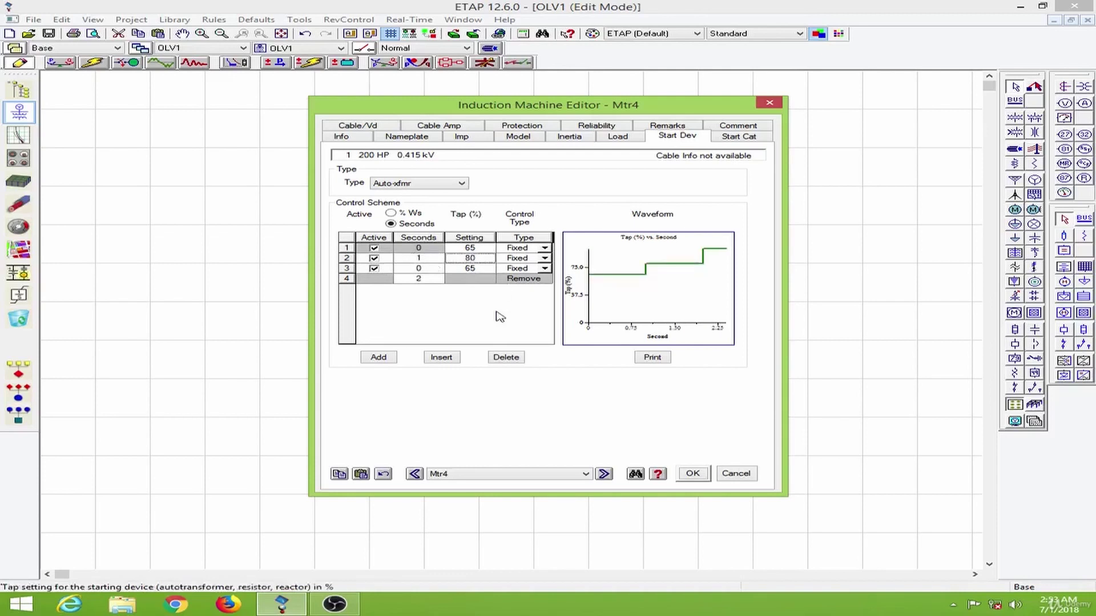
Step: Set row 3 of the tap schedule to 95% at 2 s
left_click(425, 270)
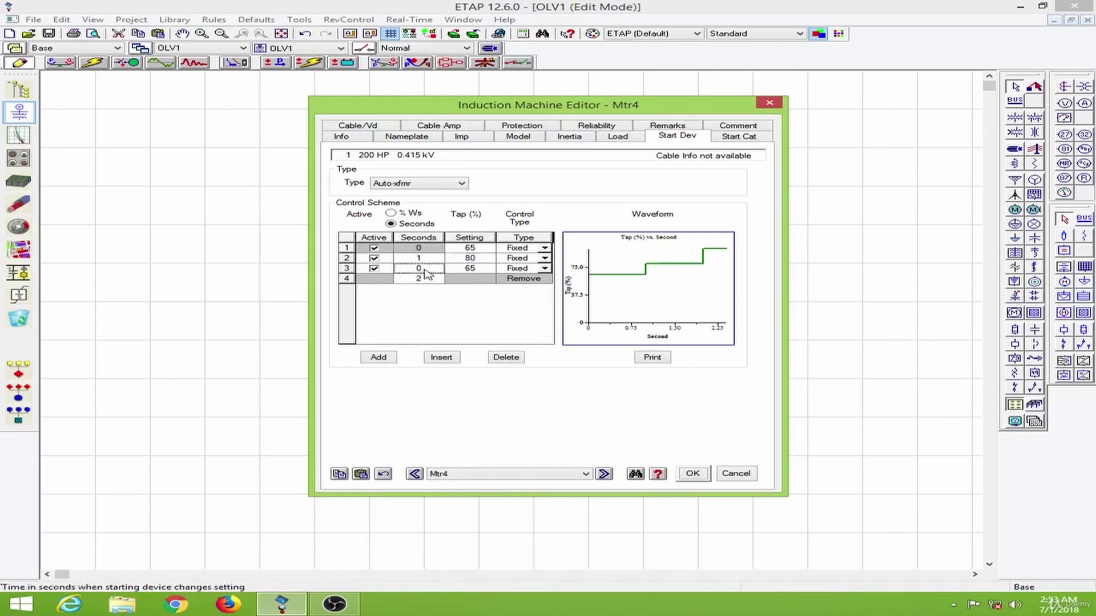
type("2")
left_click(469, 270)
type("95")
left_click(489, 318)
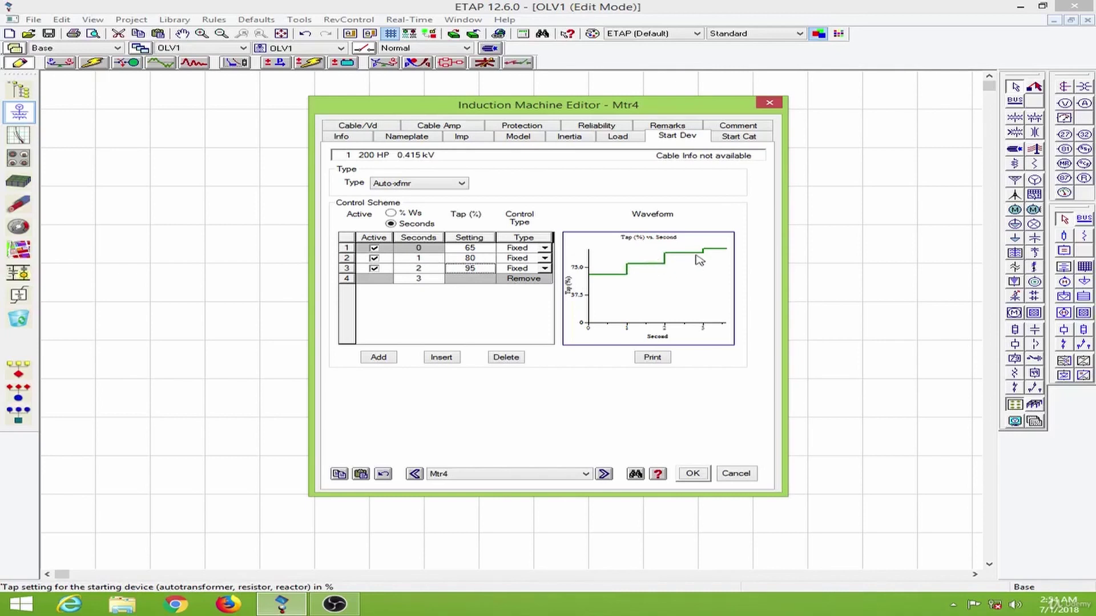
Step: Make rows 1 and 2 Ramp, keep row 3 Fixed, and apply Mtr4's editor settings
left_click(546, 247)
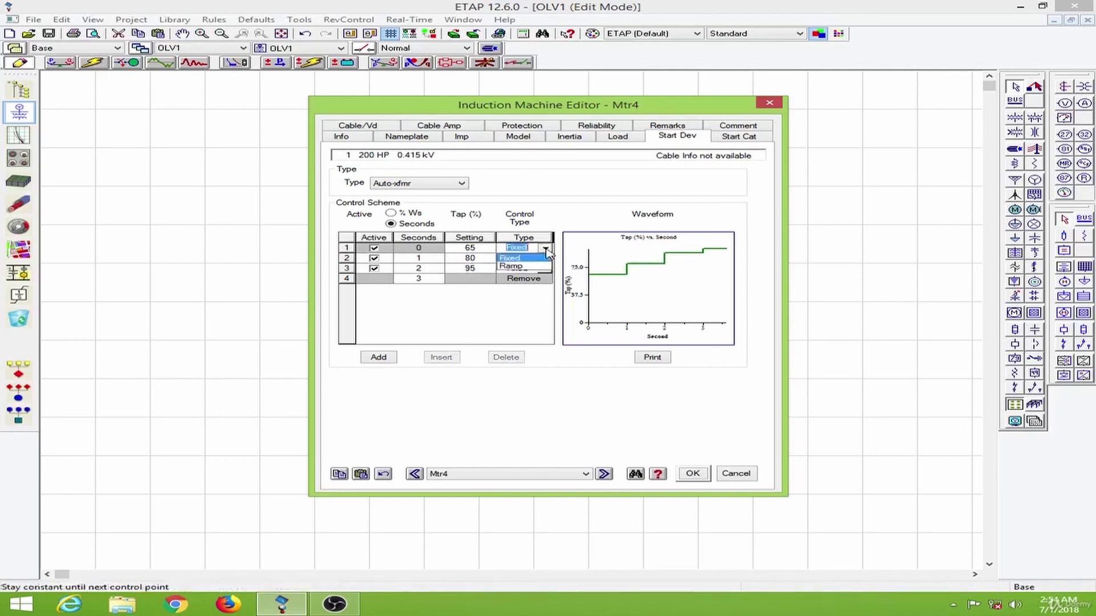
left_click(530, 267)
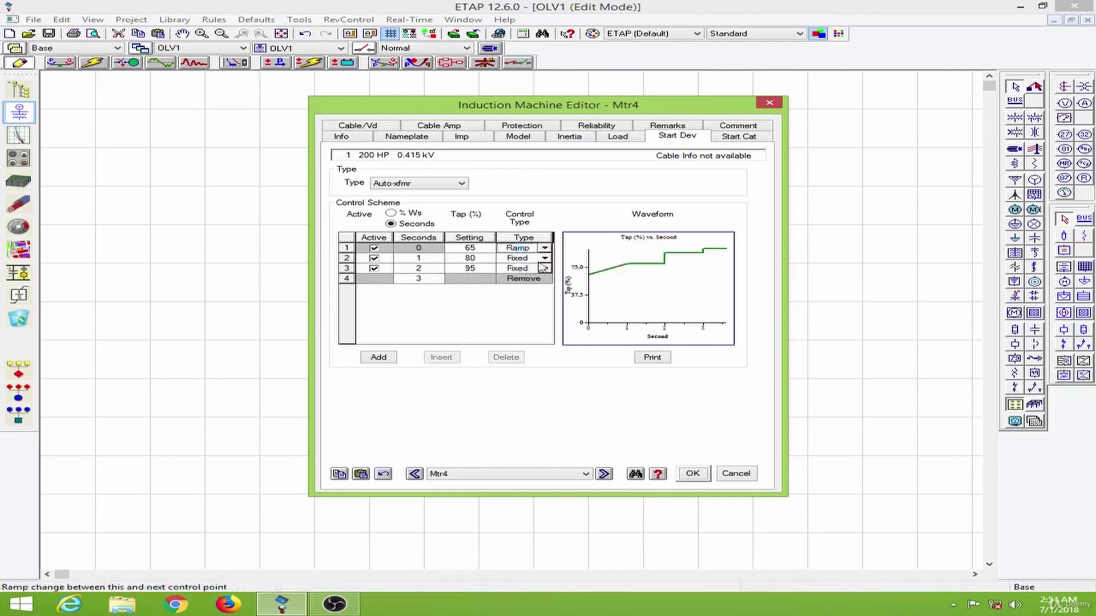
left_click(545, 258)
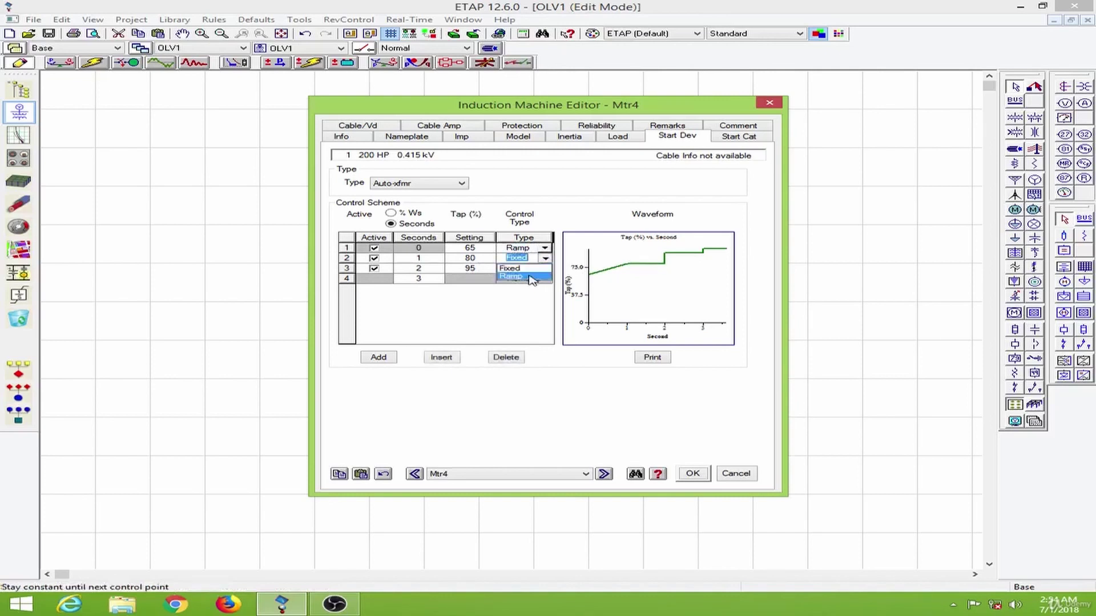
left_click(532, 278)
left_click(546, 268)
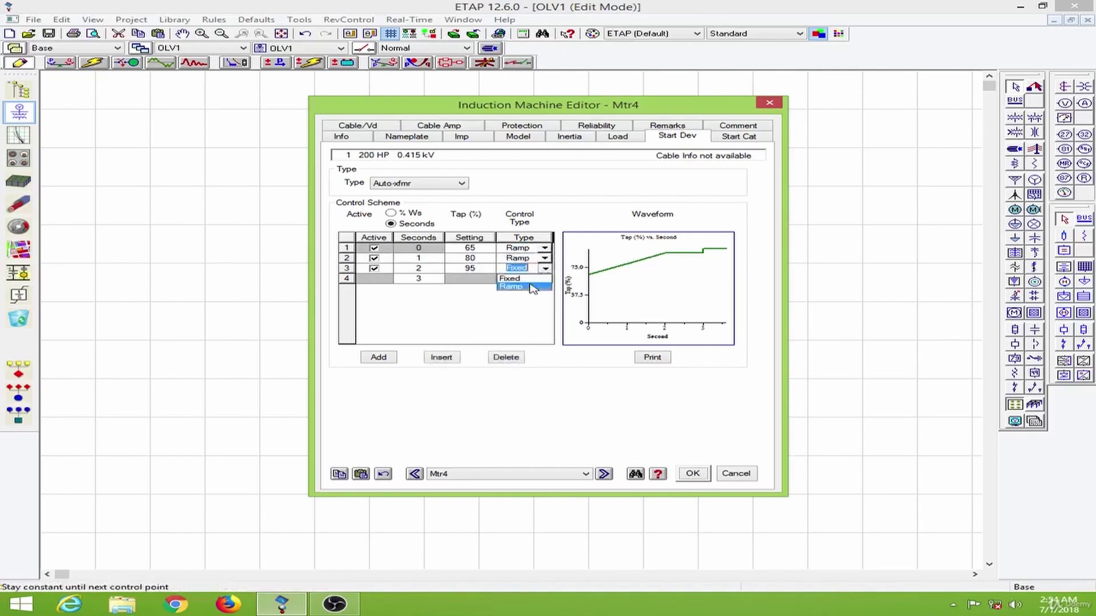
left_click(522, 278)
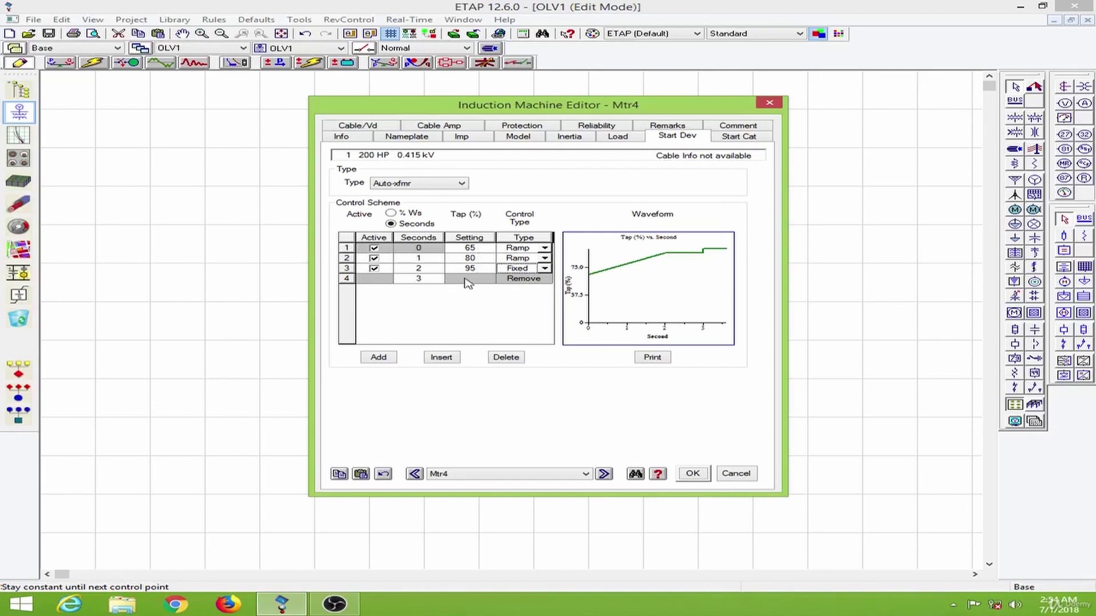
left_click(691, 475)
left_click(691, 475)
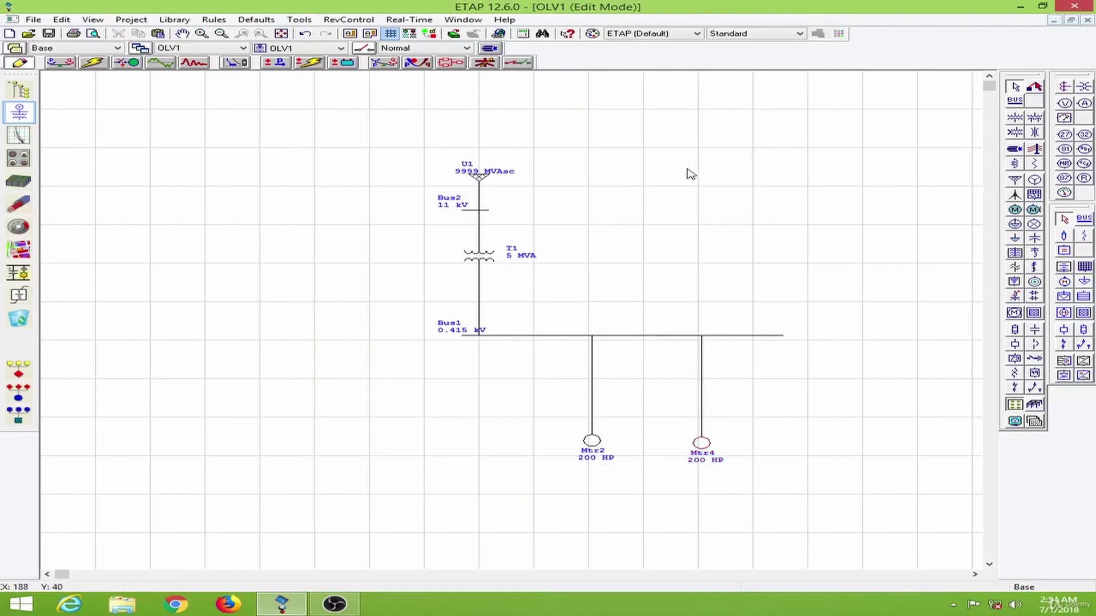
Step: Run the Dynamic Motor Starting study in Motor Acceleration mode and slide results to about 5.62 s
left_click(128, 64)
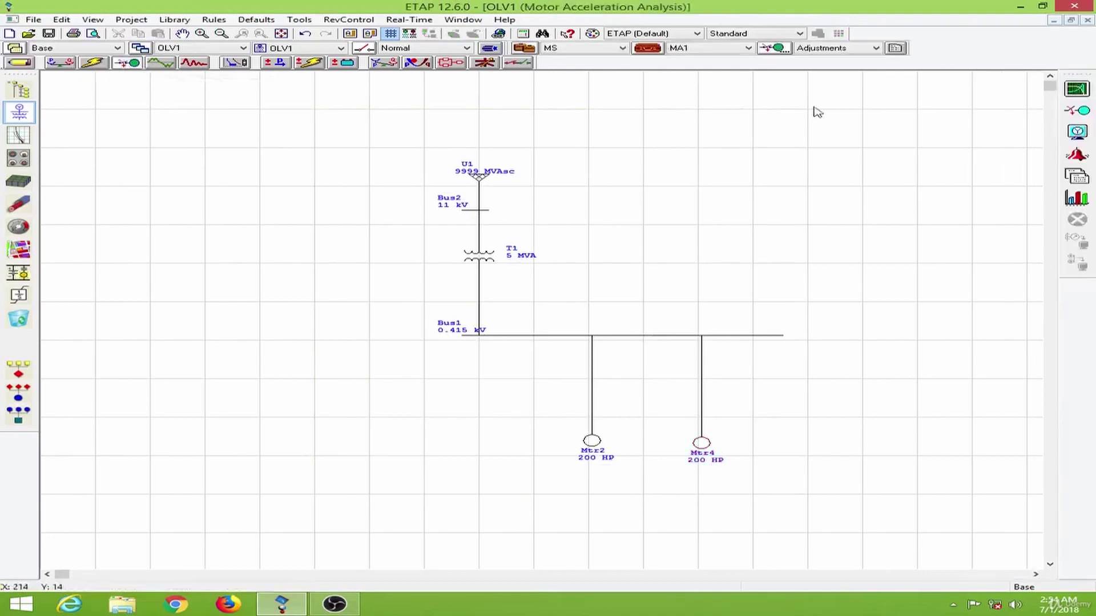
left_click(1075, 89)
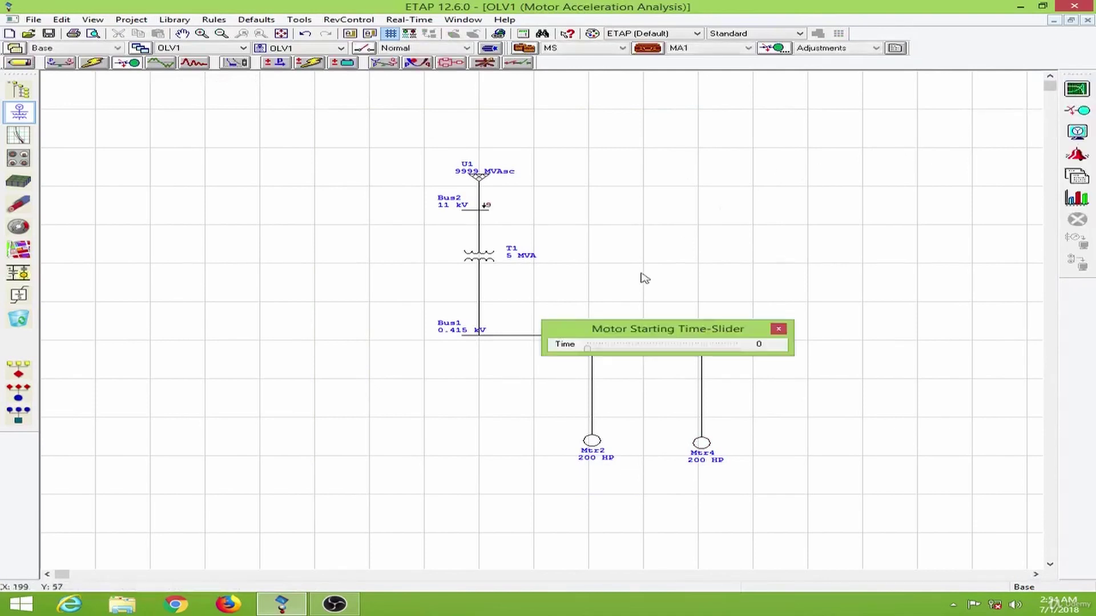
left_click_drag(678, 201, 706, 204)
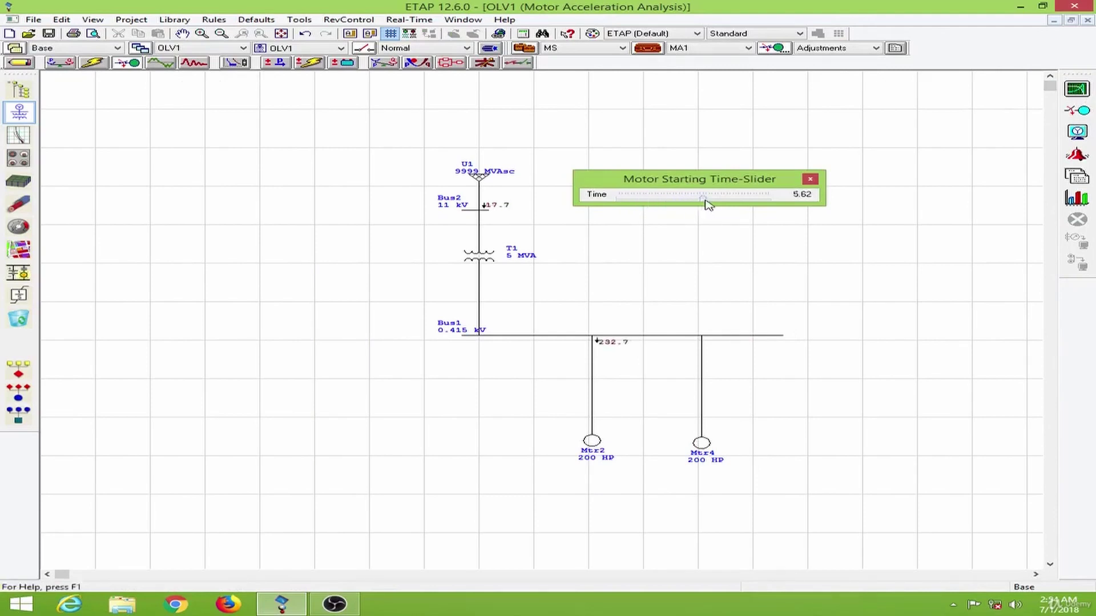
Step: Open the MS study case, dismiss the invalid elements warning, and delete events q2 and q3
left_click(811, 179)
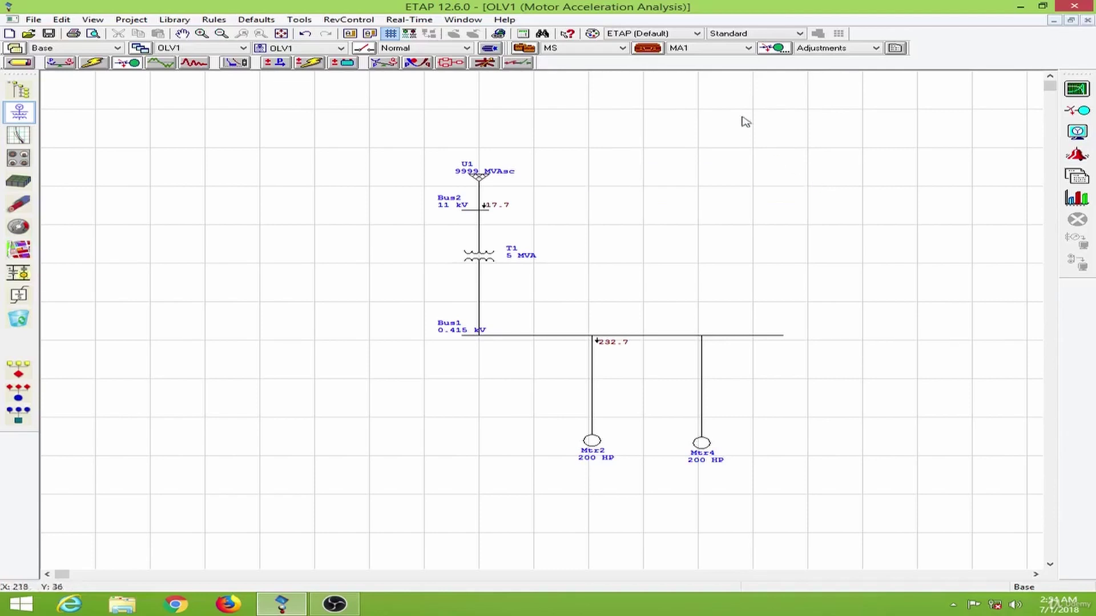
left_click(648, 48)
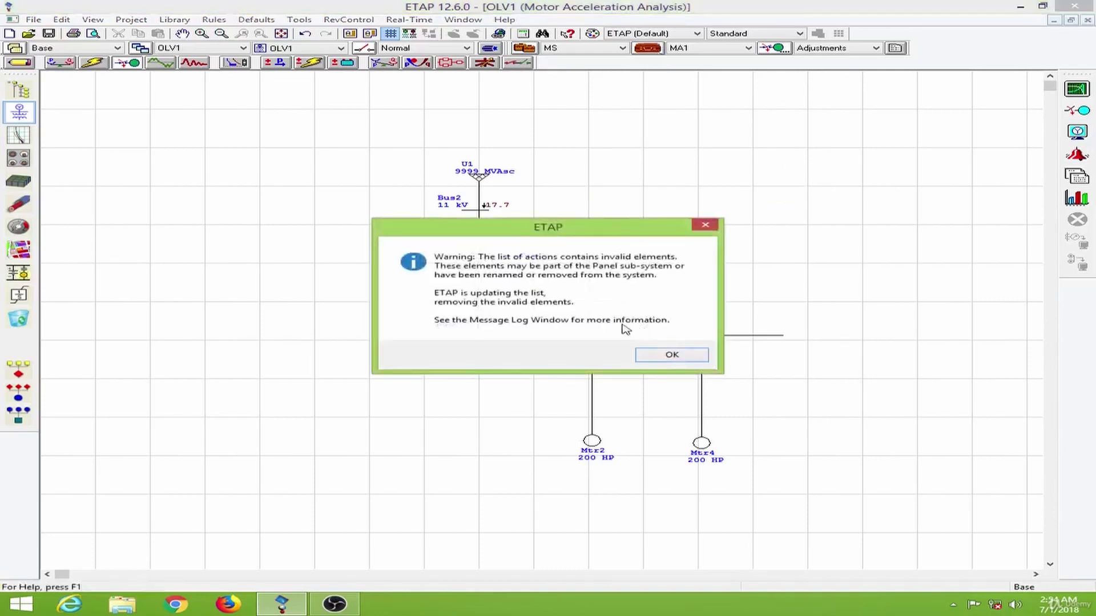
left_click(668, 357)
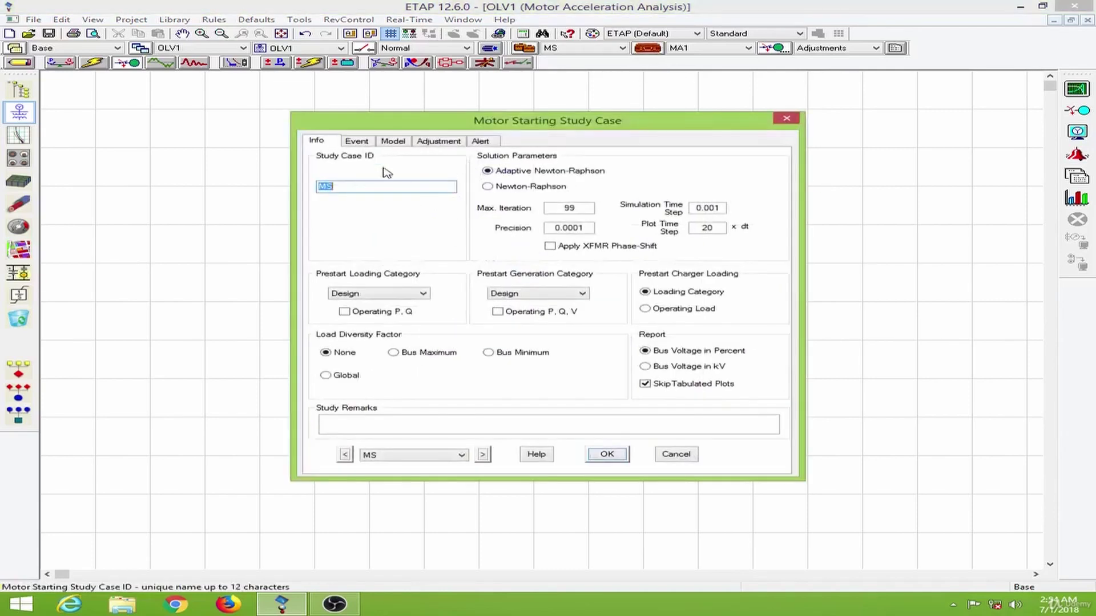
left_click(357, 141)
left_click(394, 187)
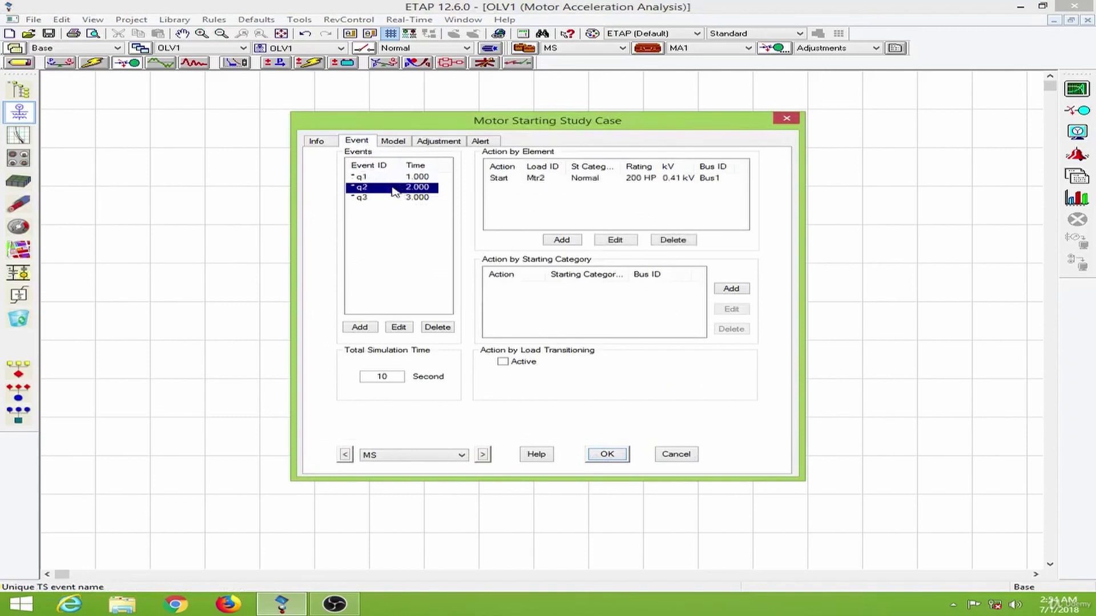
left_click(437, 327)
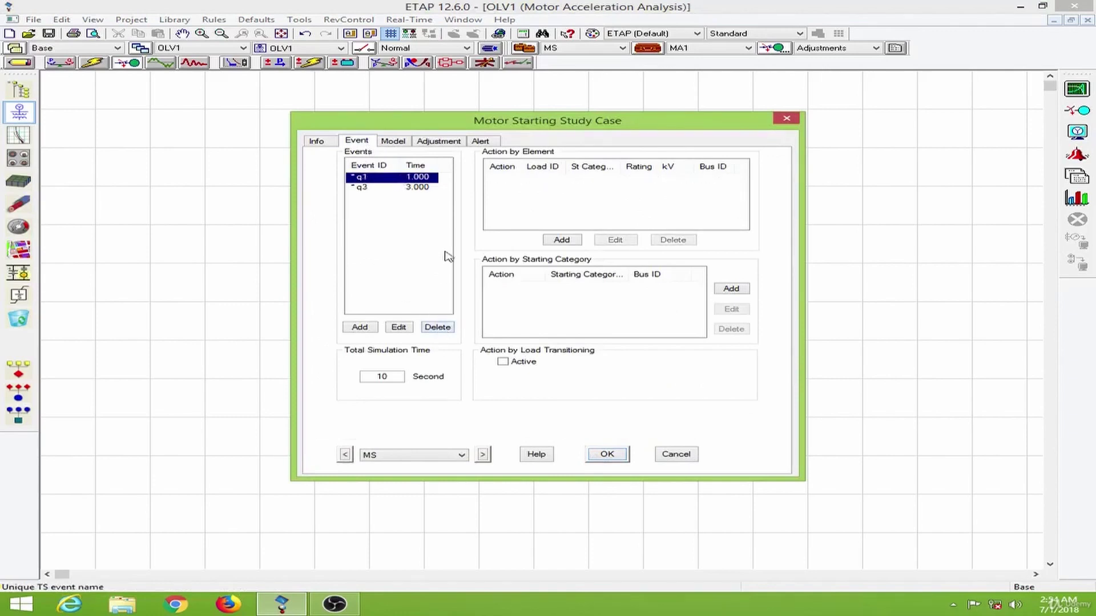
left_click(398, 188)
left_click(437, 327)
Step: Add Start Mtr2 and Start Mtr4 actions to event q1 and save the study case
left_click(562, 239)
left_click(648, 284)
left_click(631, 296)
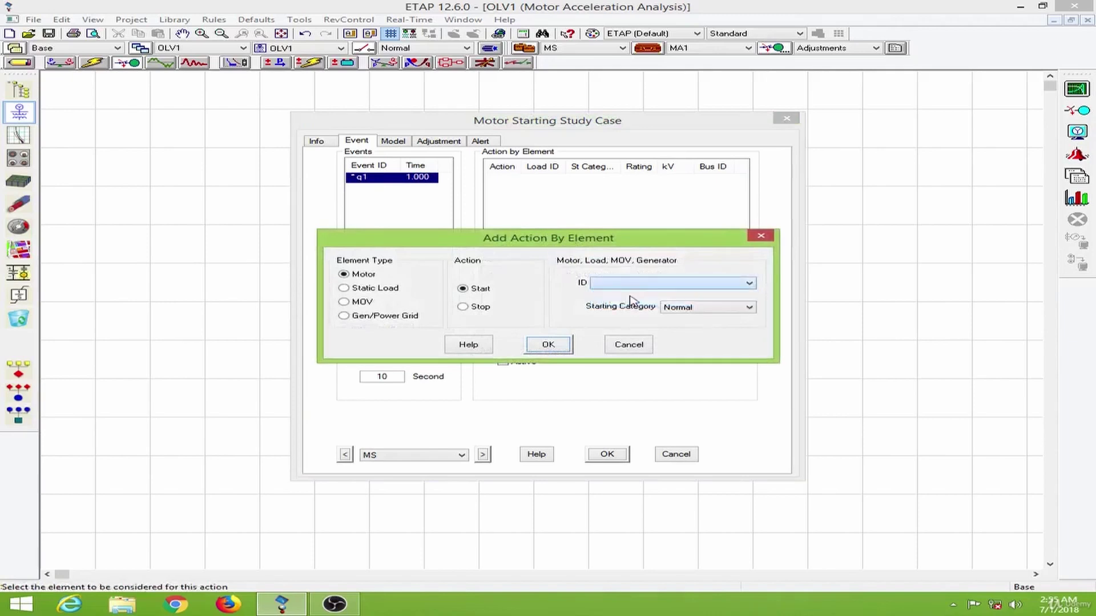
left_click(548, 344)
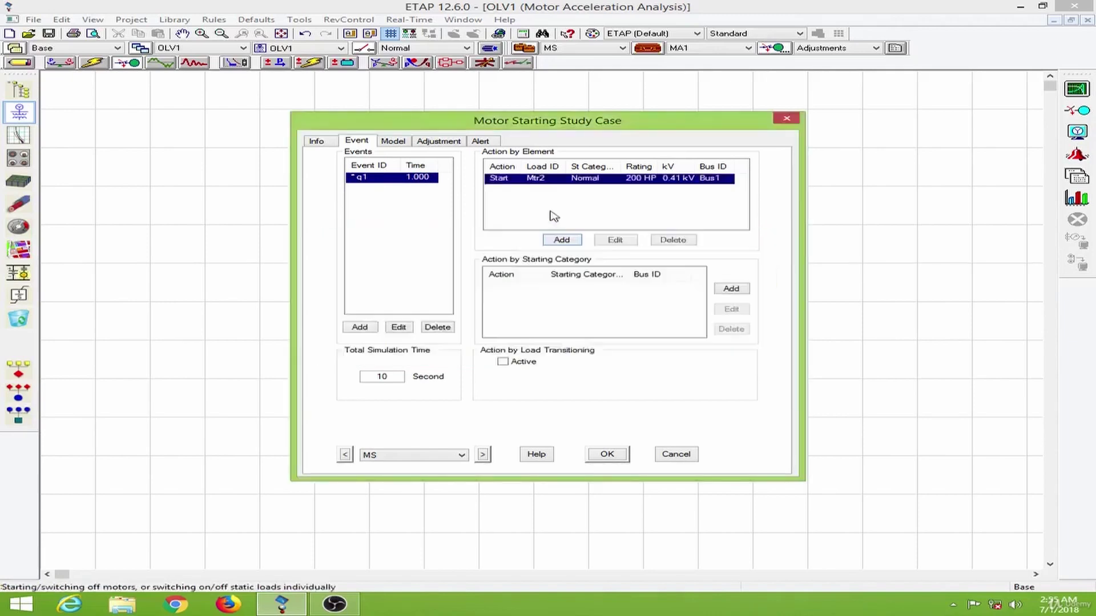
left_click(578, 240)
left_click(626, 284)
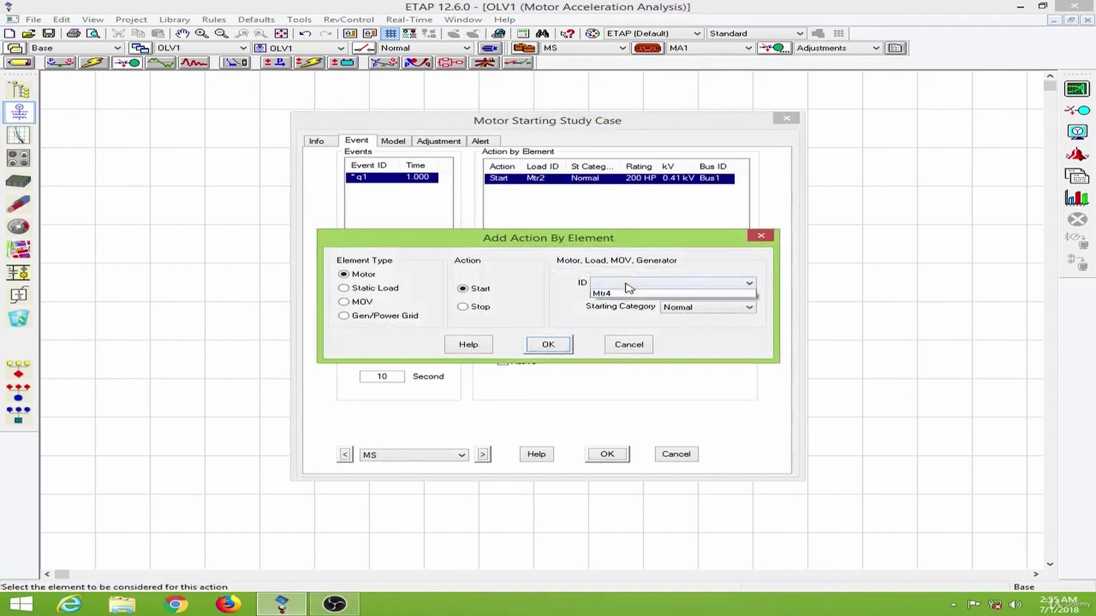
left_click(624, 296)
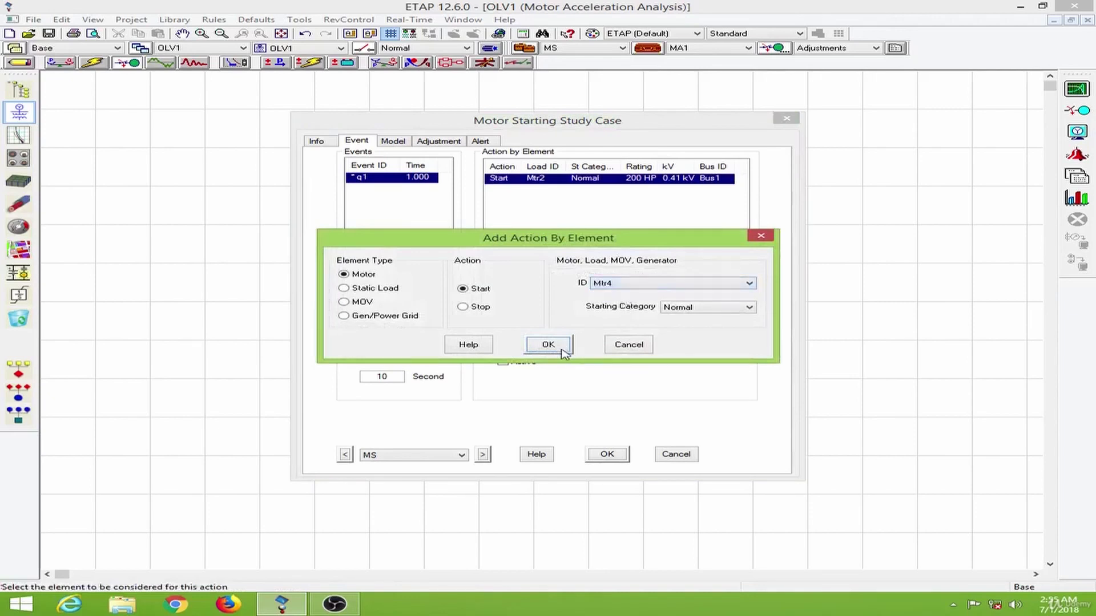
left_click(565, 344)
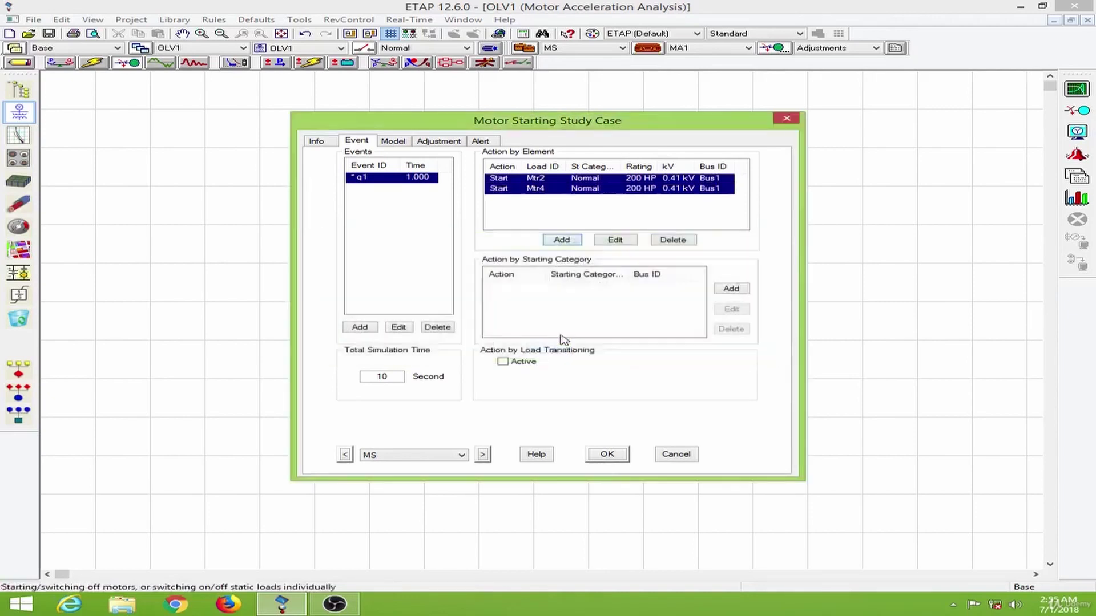
left_click(607, 455)
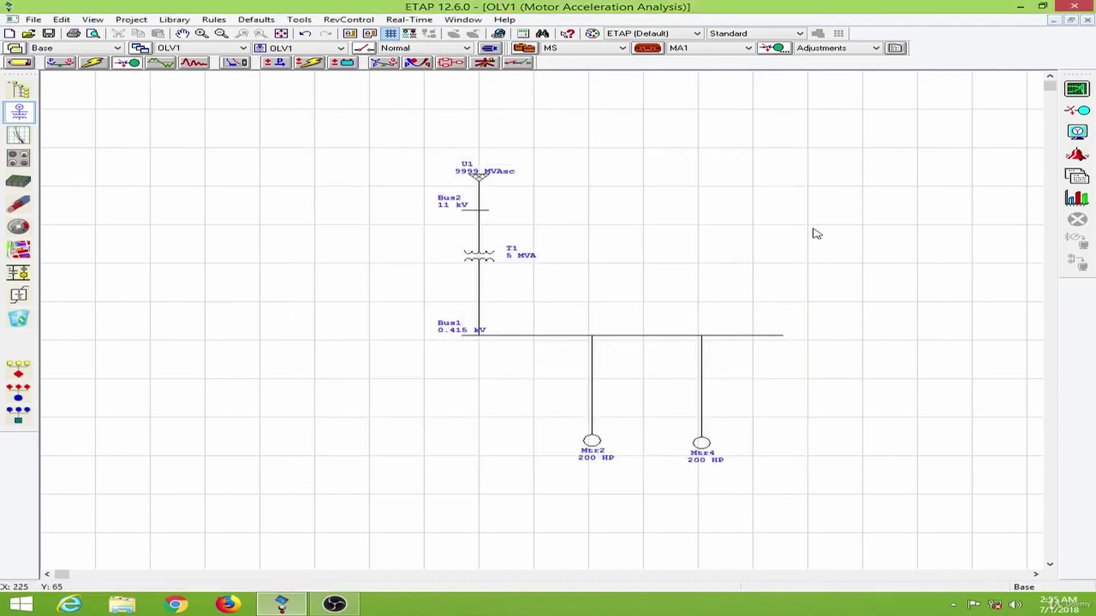
Step: Rerun the study, review Mtr4's under-voltage alerts (63.6% critical, 80.2% marginal), and close the report
left_click(1076, 90)
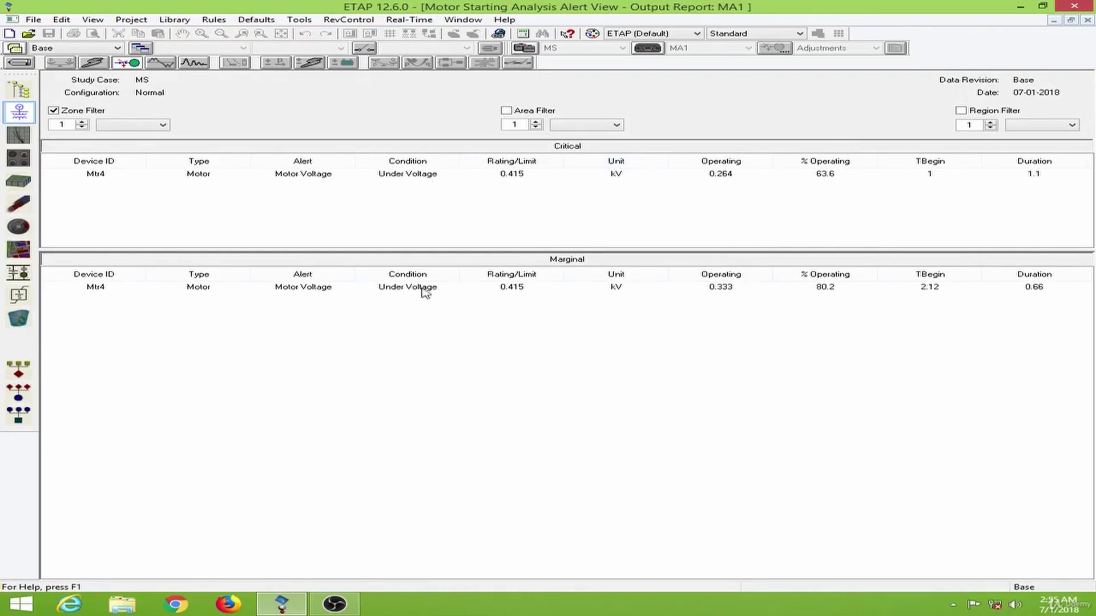
left_click(1087, 20)
left_click_drag(686, 329, 723, 142)
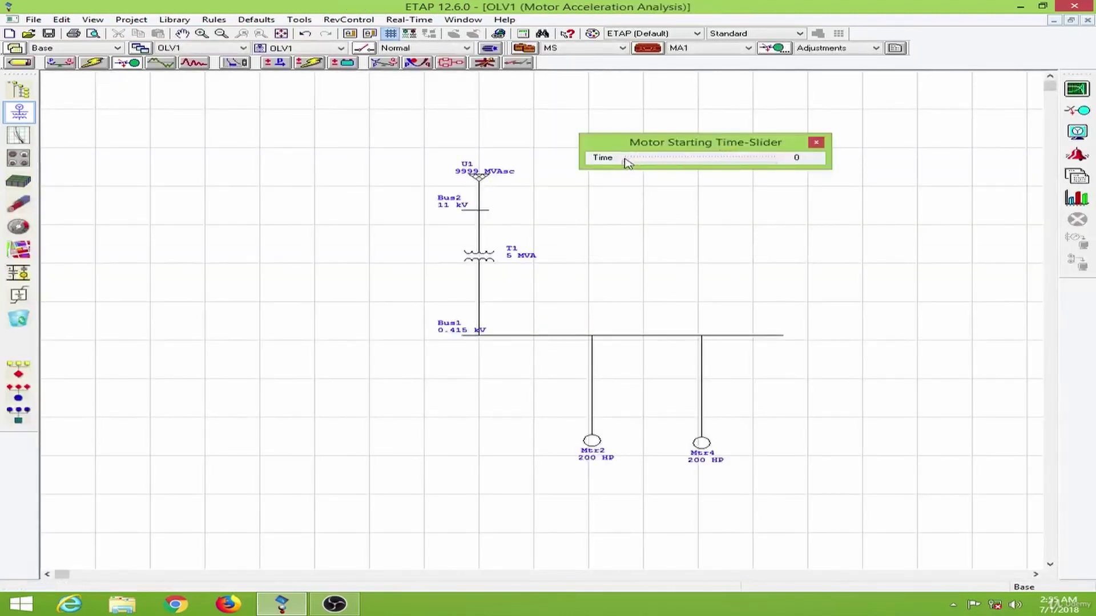
Step: Drag the time slider to about 1.08 s, then 1.78 s, and close it
left_click_drag(627, 164, 644, 165)
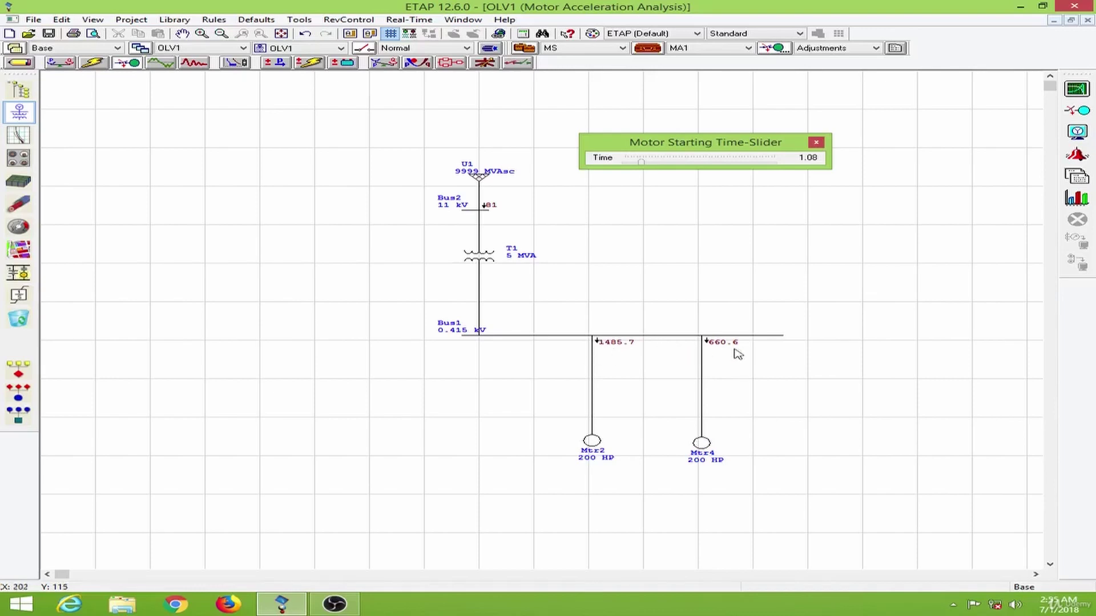
left_click_drag(642, 164, 750, 166)
left_click(816, 142)
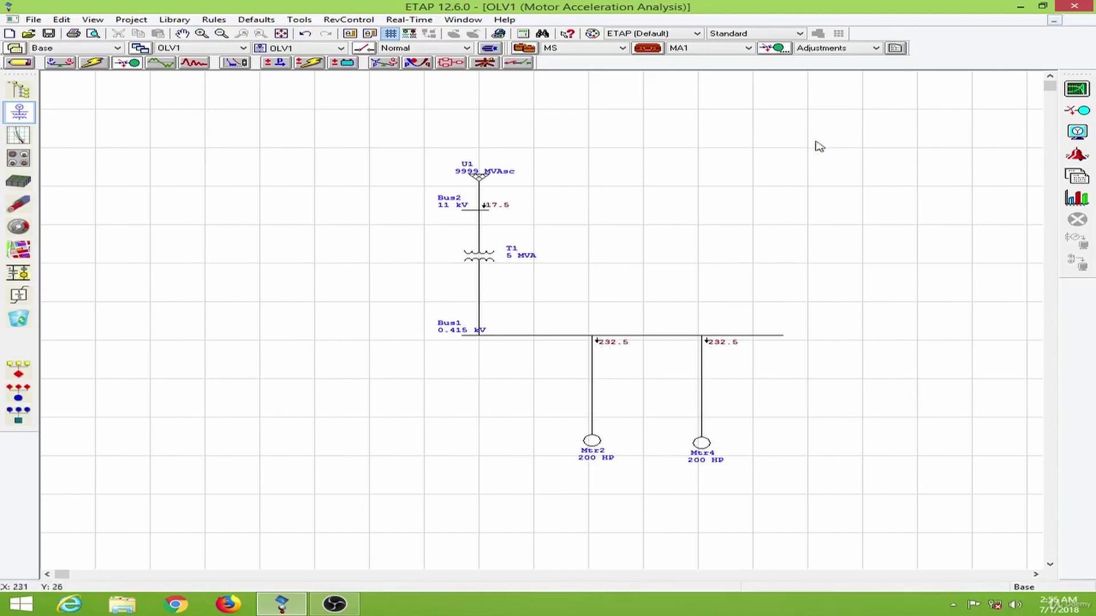
Step: Plot speed, line current, terminal current and electrical kW for motors Mtr2 and Mtr4
left_click(1076, 199)
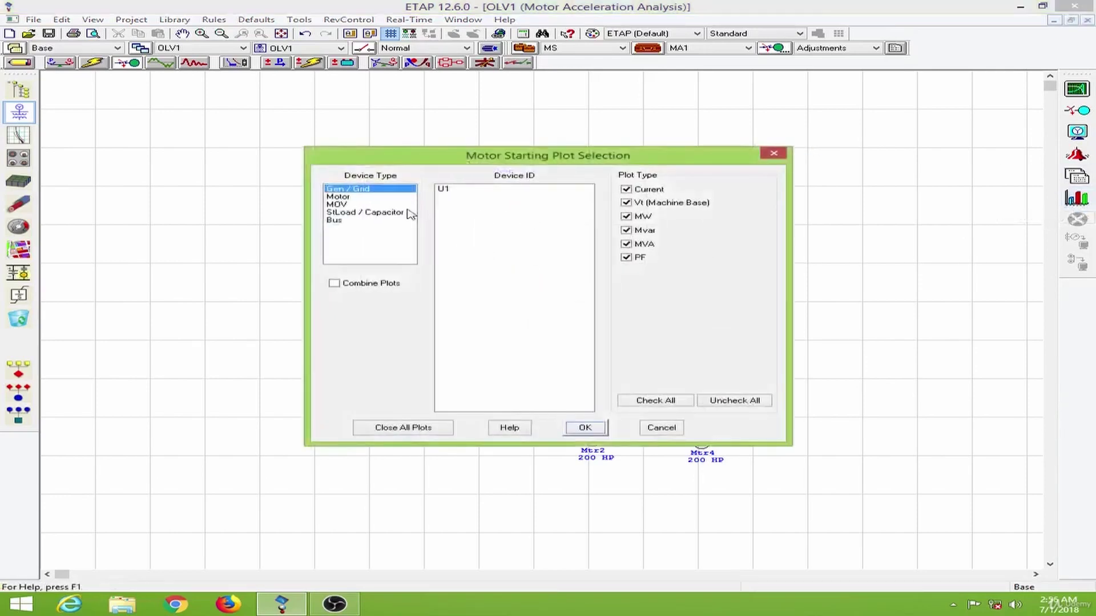
left_click(345, 197)
left_click_drag(470, 190, 460, 199)
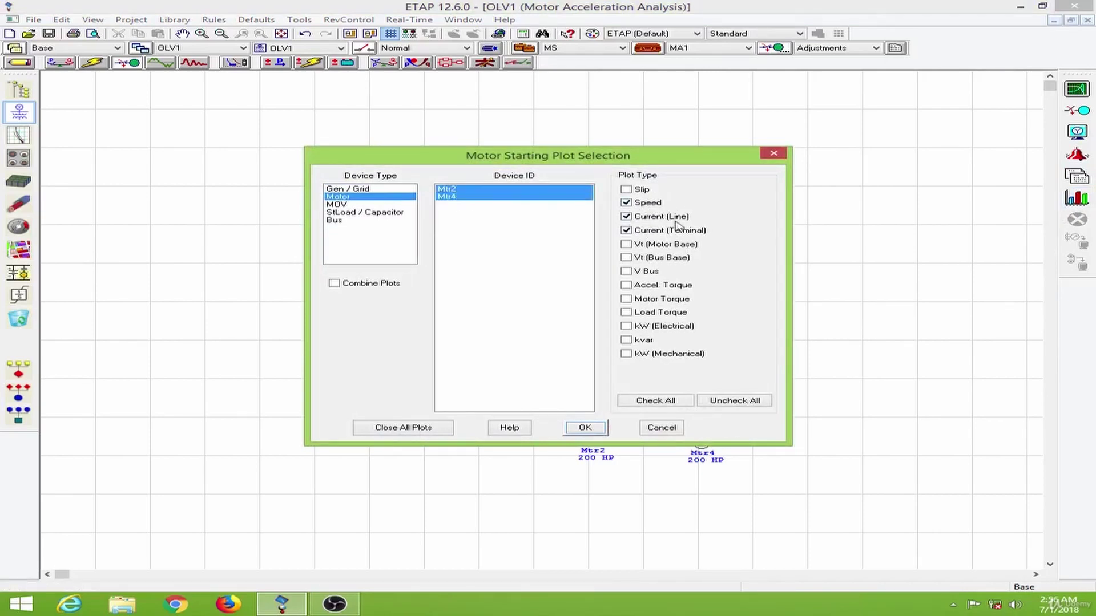
left_click(627, 327)
left_click(585, 427)
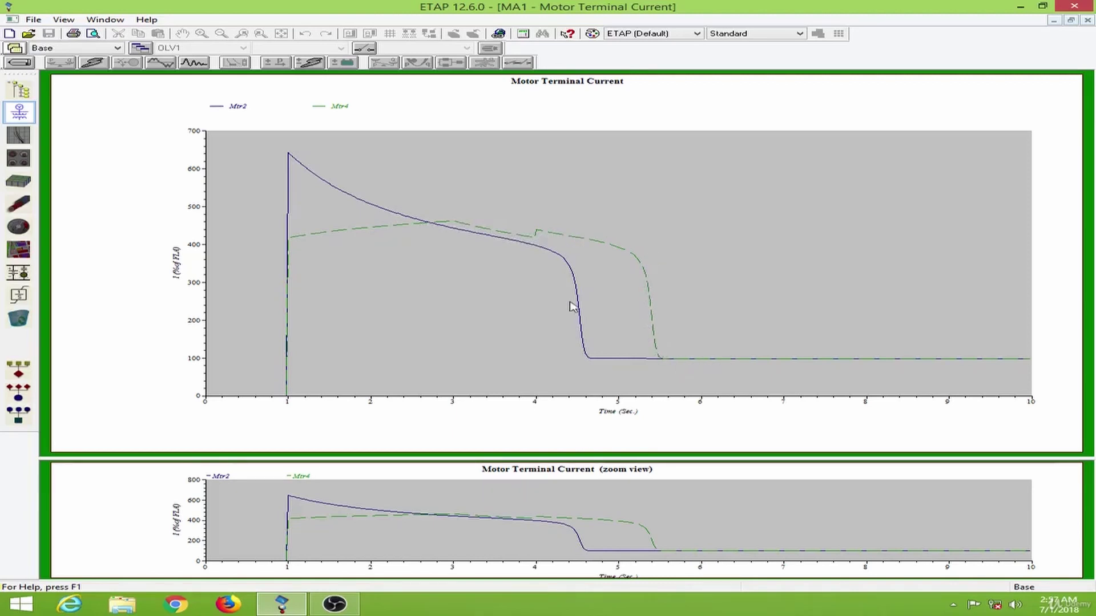
Step: Close the Mtr2/Mtr4 Motor Terminal Current plot so the Motor Speed plot shows
left_click(1087, 20)
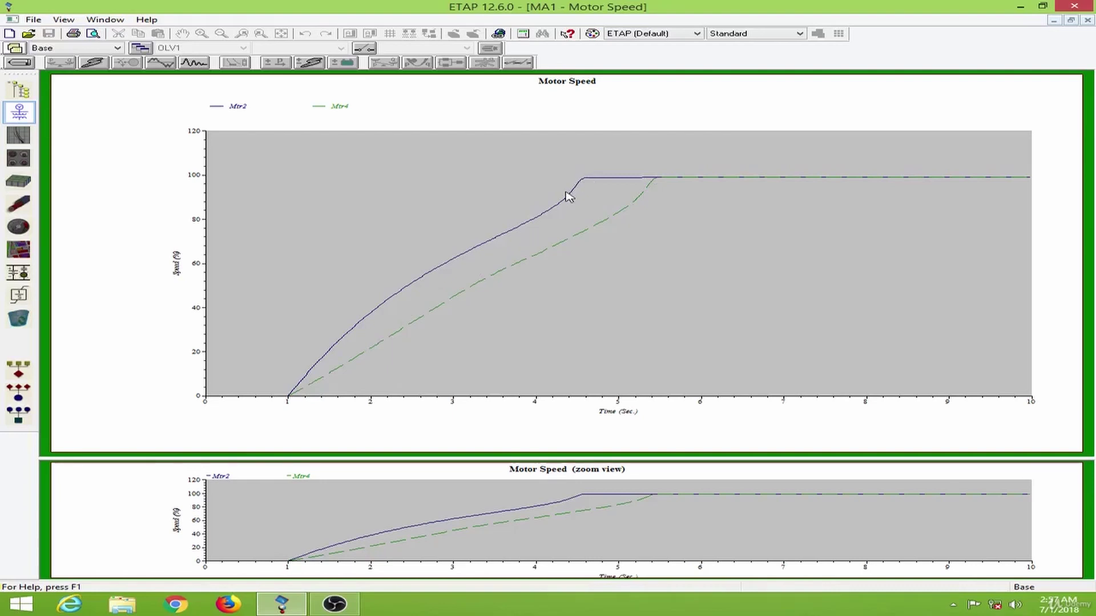
Step: Close the Motor Speed, Motor Real Power Demand and Motor Line Current plot windows
left_click(1087, 20)
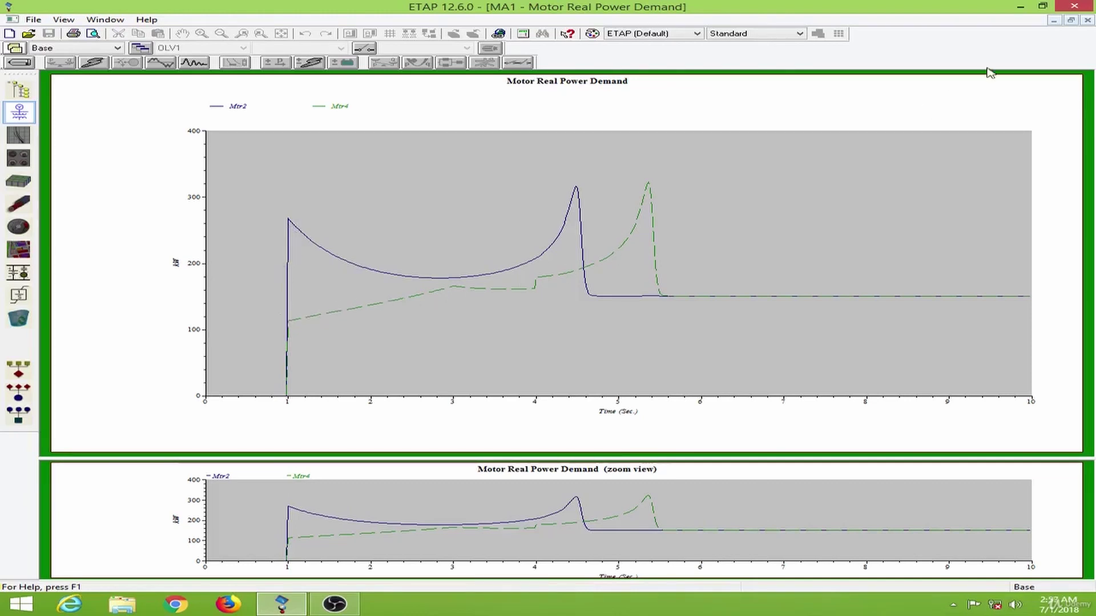
left_click(1088, 21)
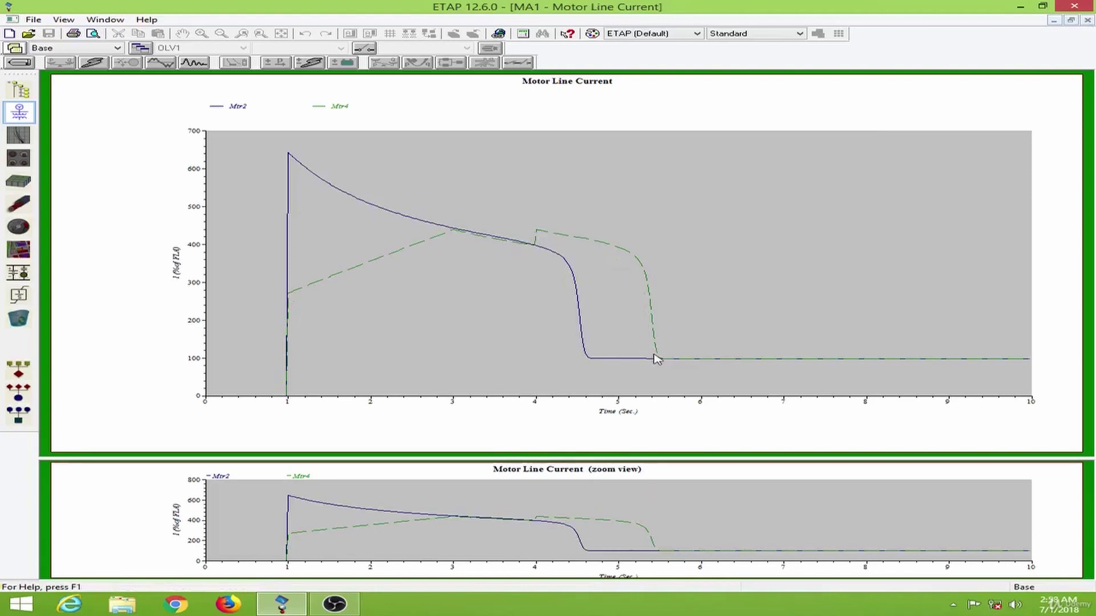
left_click(1087, 19)
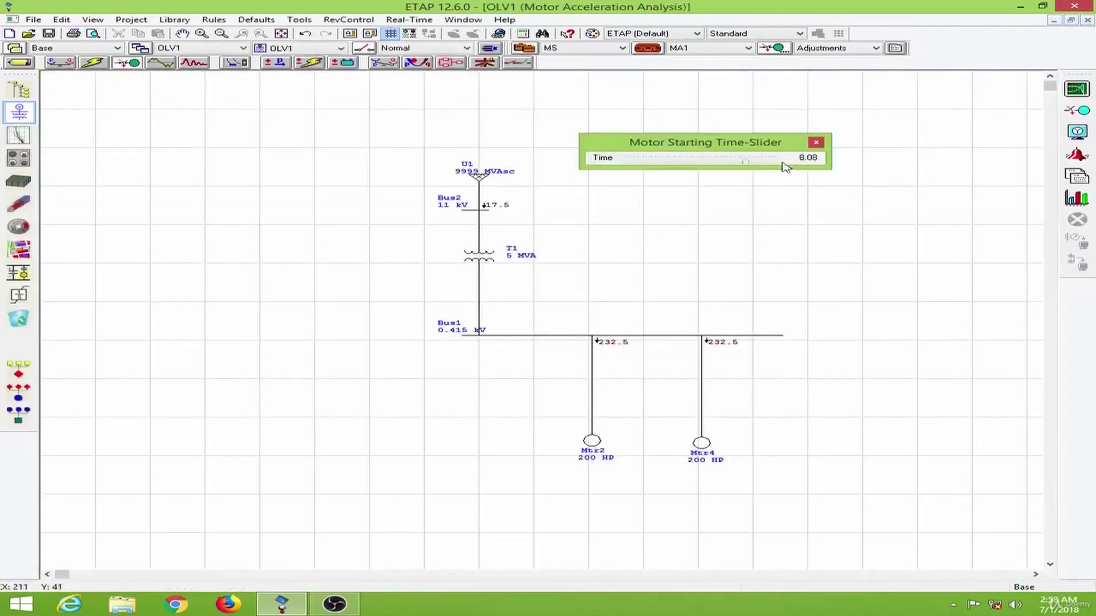
Step: Close the time slider and confirm Mtr4's starting device stays an auto-transformer ramping 65–95%
left_click(816, 142)
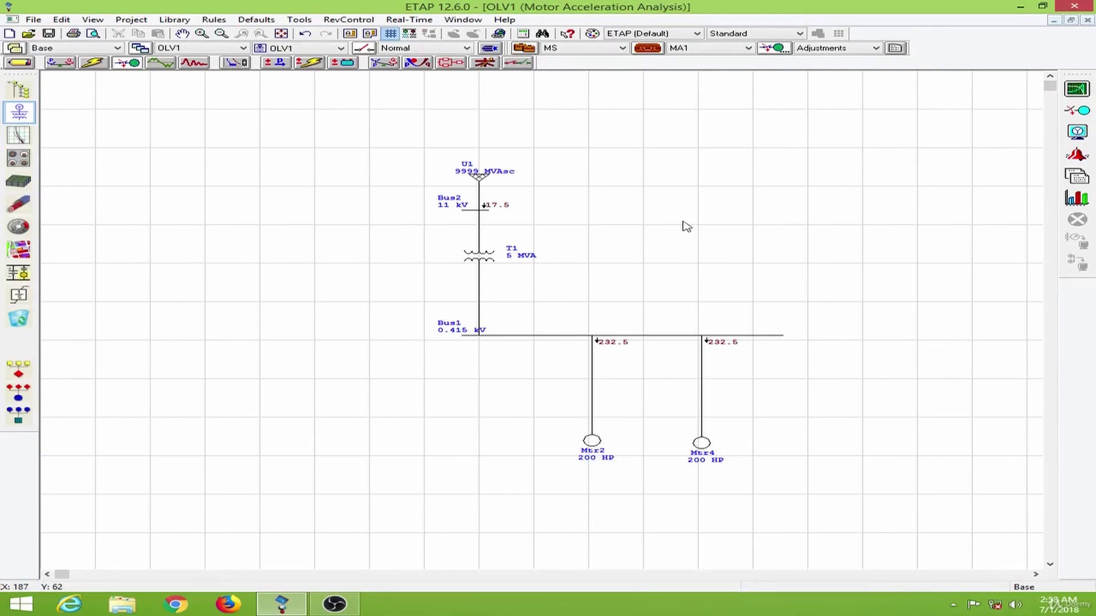
left_click(702, 450)
double_click(702, 449)
left_click(678, 136)
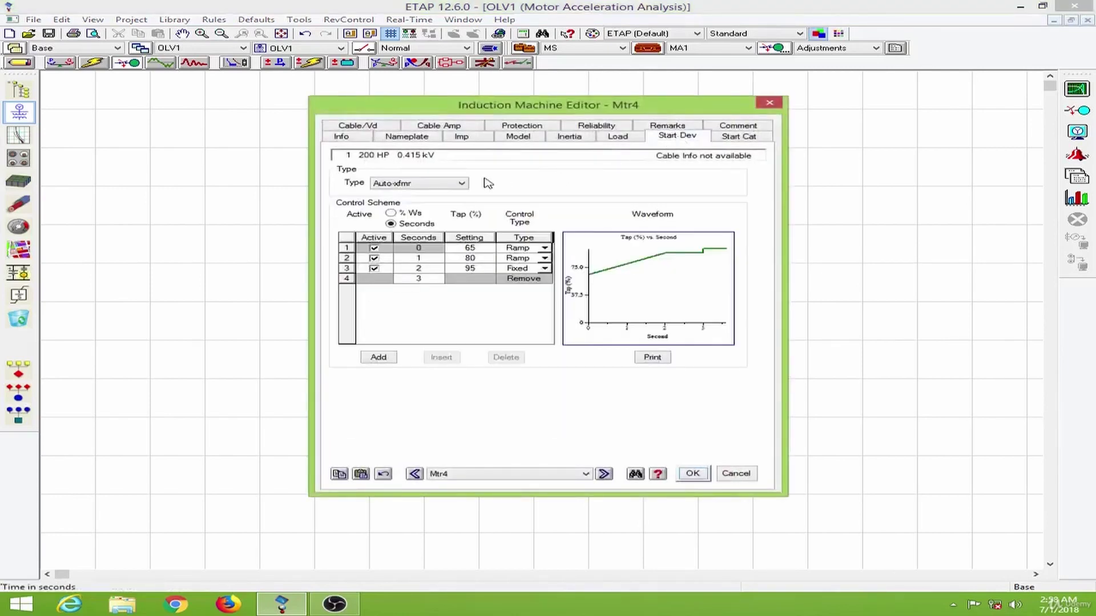
left_click(448, 185)
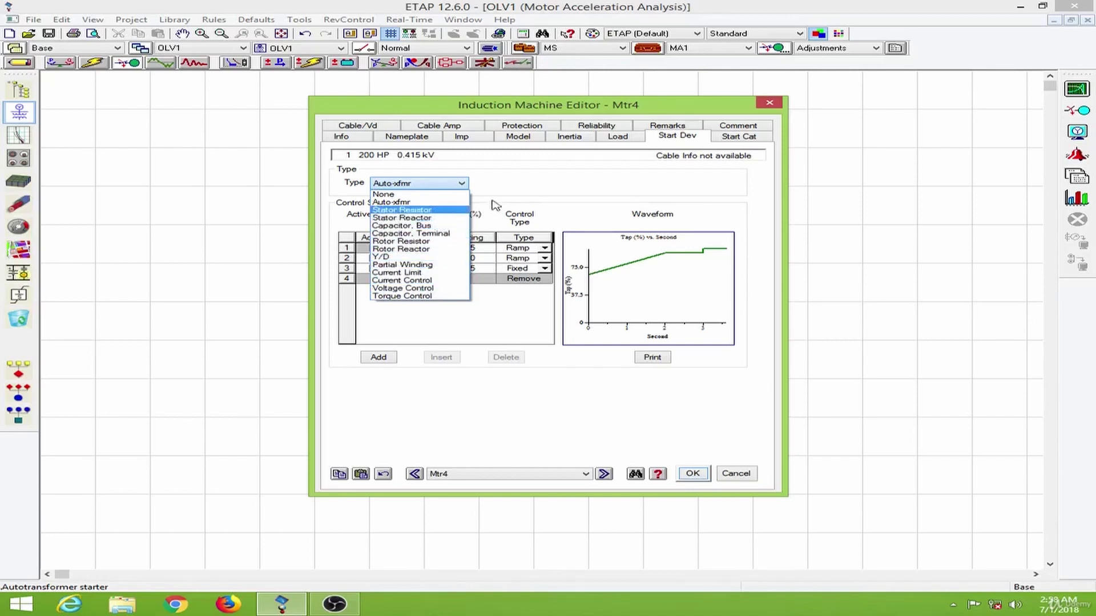
left_click(524, 195)
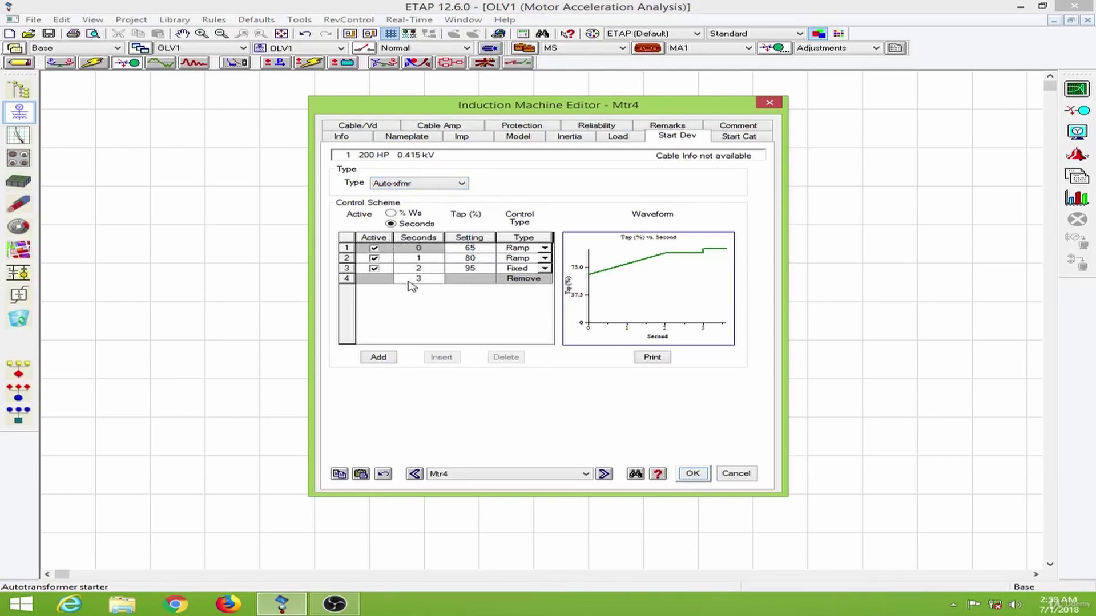
left_click(692, 473)
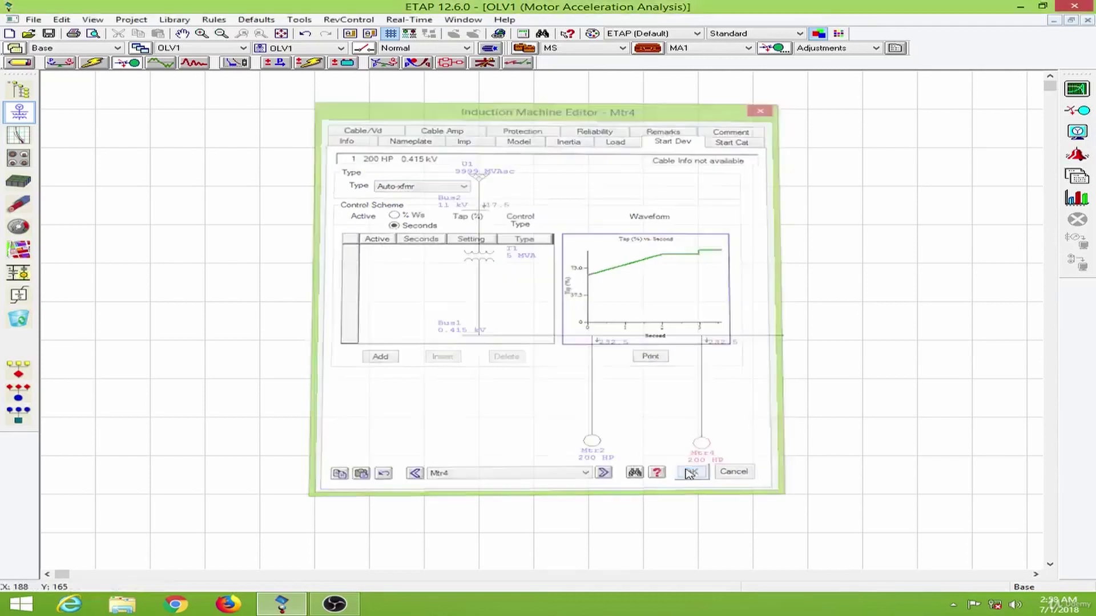